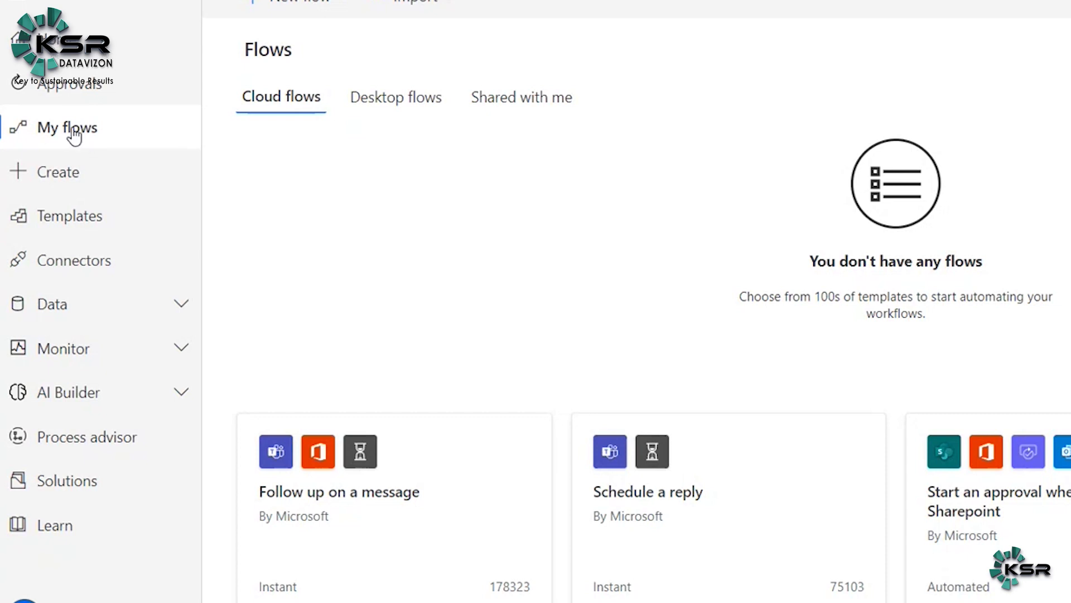
- Look through the Create, Templates and Connectors pages, ending on the Create page
click(61, 177)
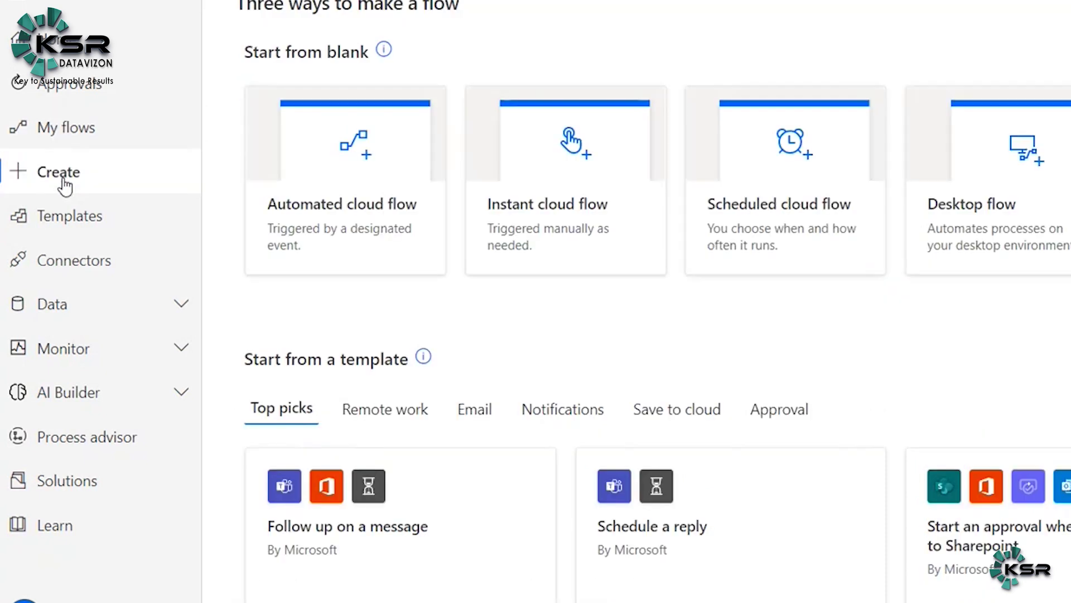
click(66, 228)
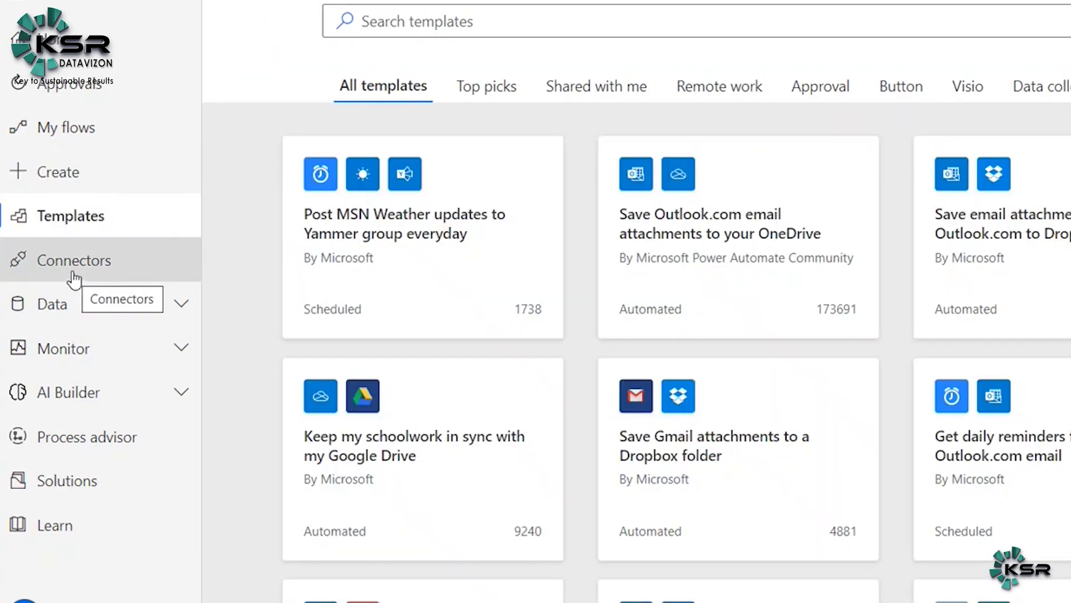
click(73, 273)
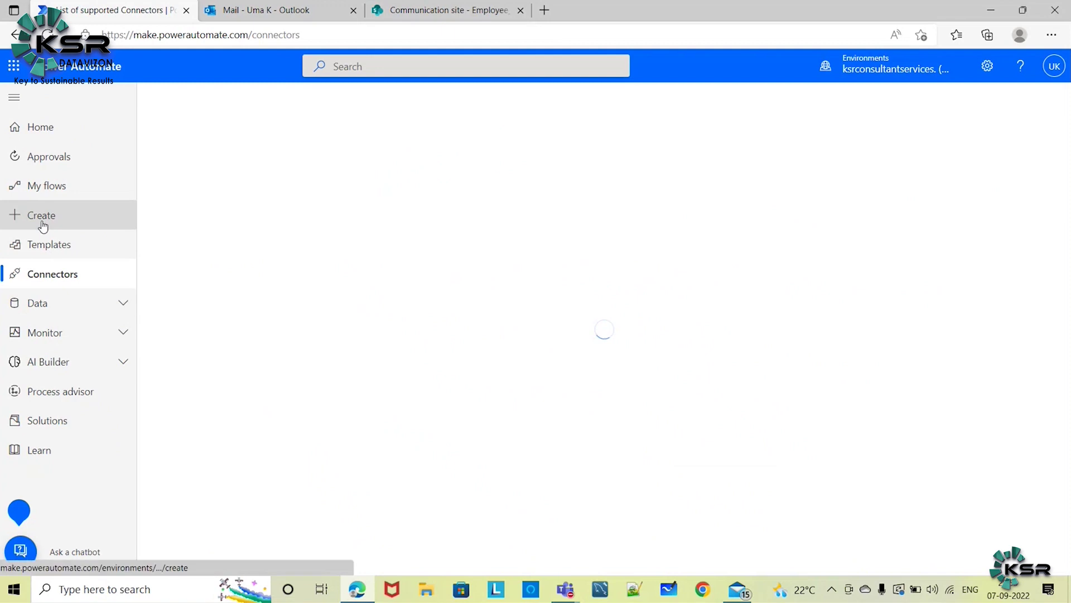
click(43, 223)
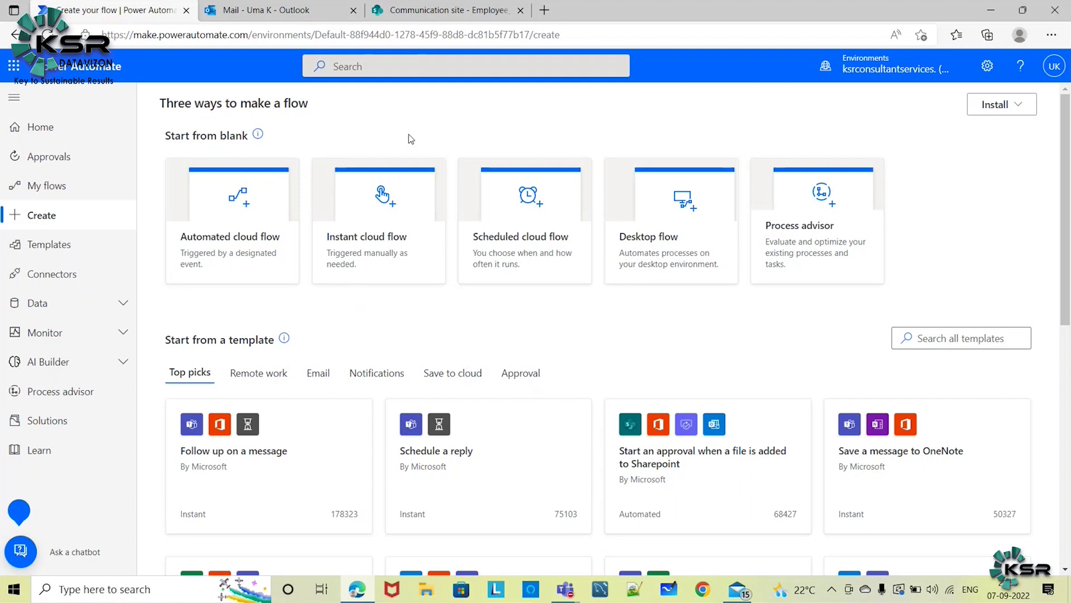
- Switch to the SharePoint Communication site and review the rows and columns of the Employee_Info list
click(429, 9)
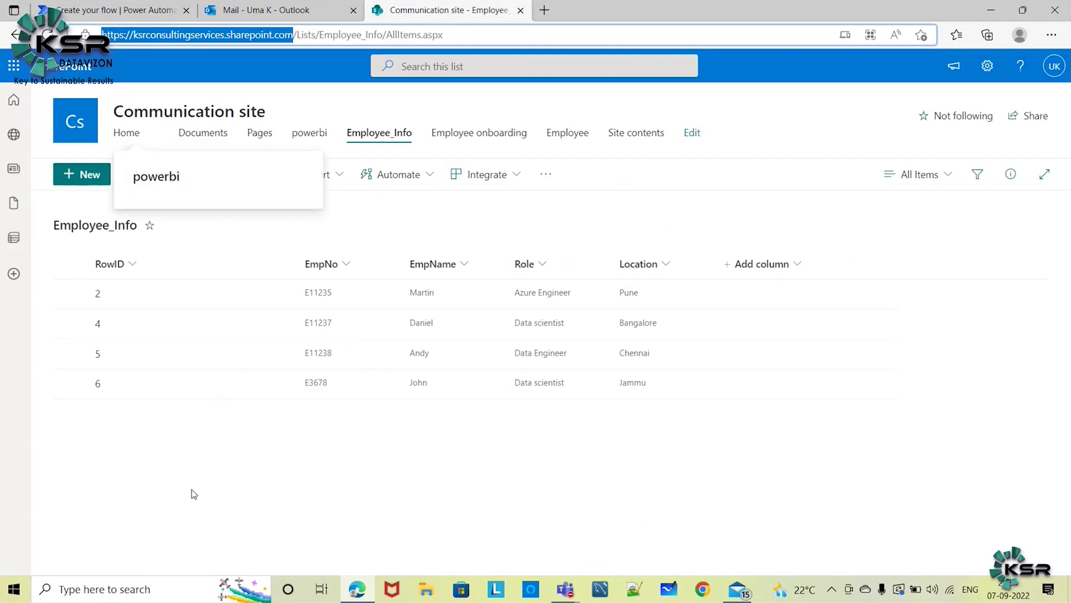
click(112, 460)
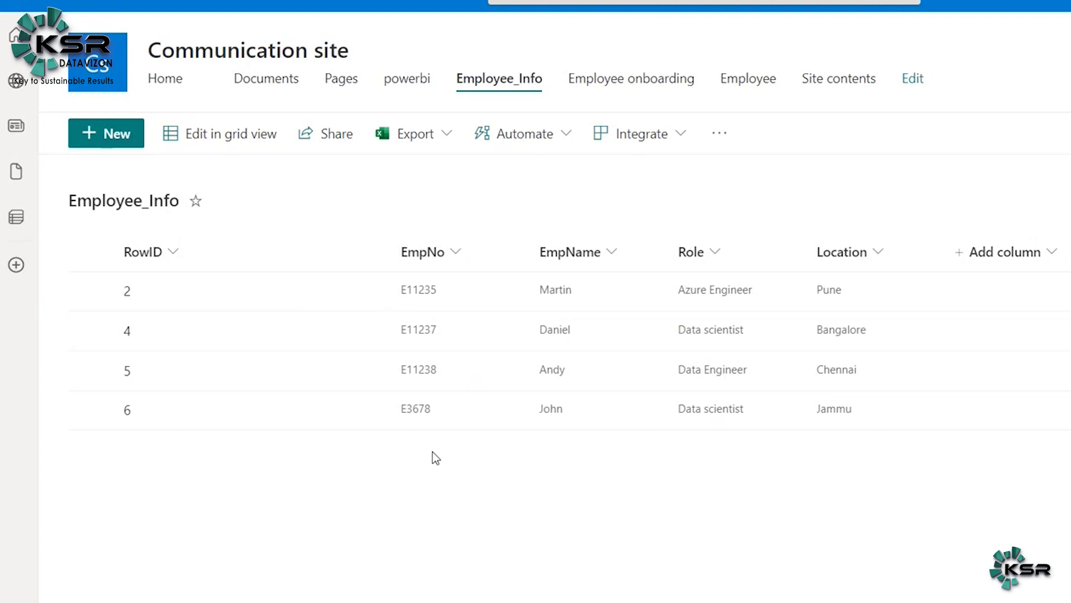
mouse_move(108, 289)
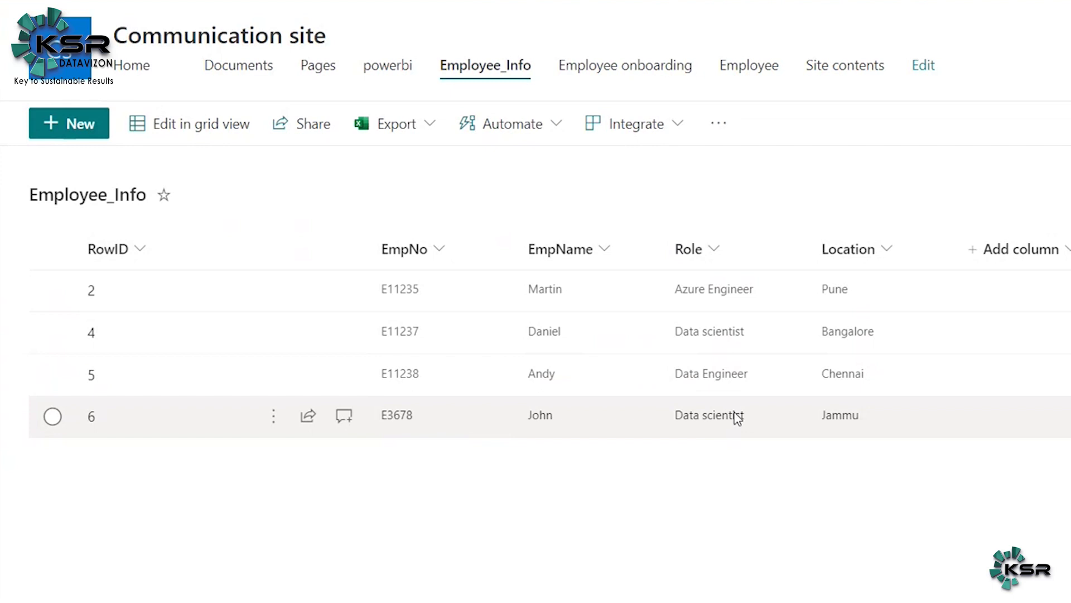
- Edit the Employee_Info item with RowID 6, set its Location to Delhi and save it
click(52, 425)
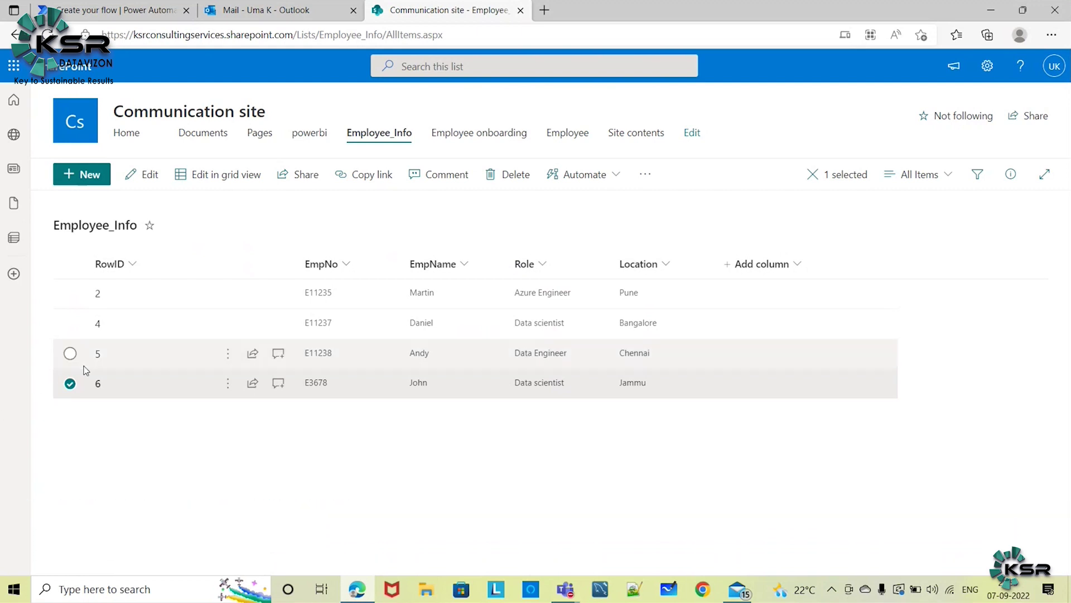
click(146, 177)
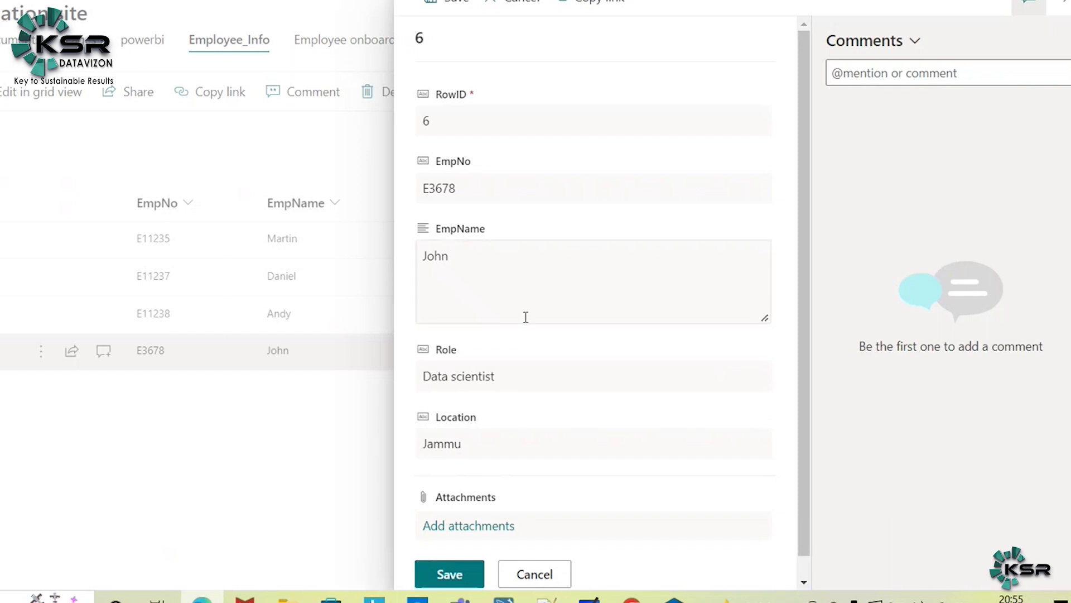
double_click(491, 445)
text(Delhi)
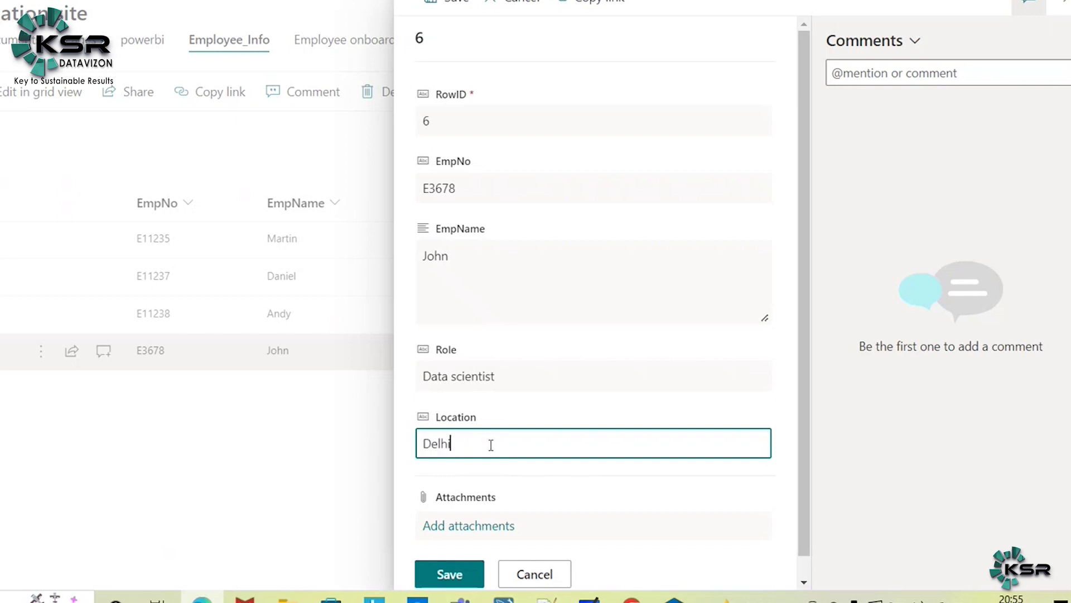
click(446, 574)
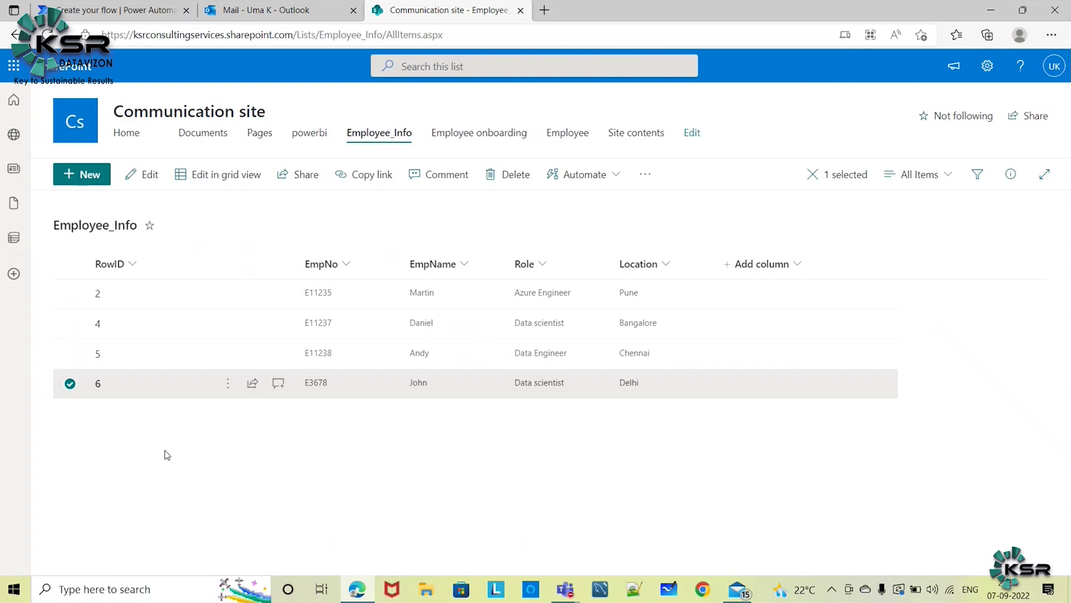
- Switch to Power Automate and start building an automated cloud flow from blank
click(117, 10)
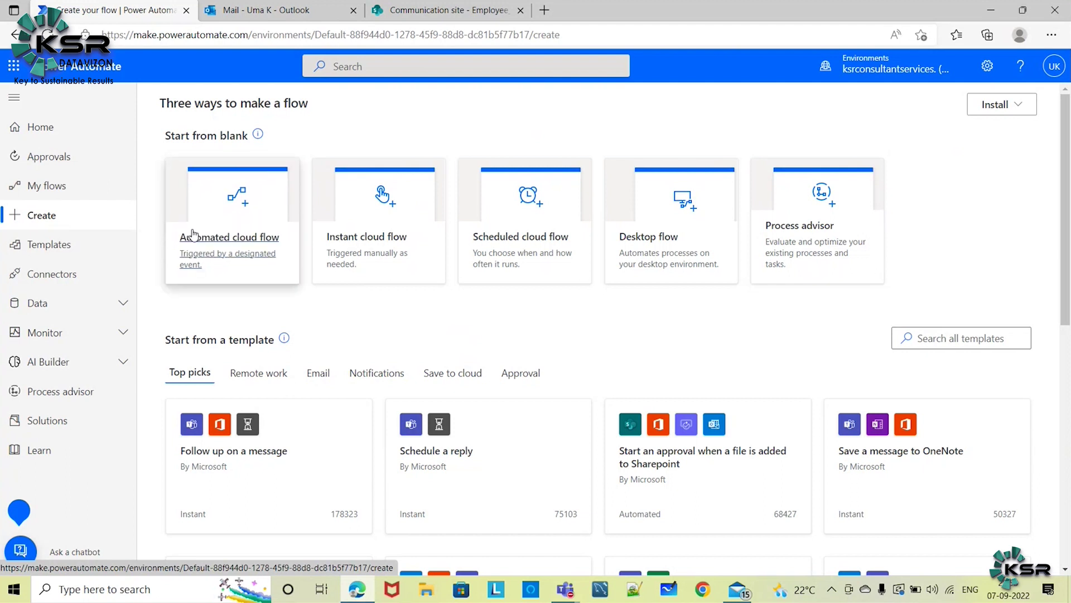
click(249, 237)
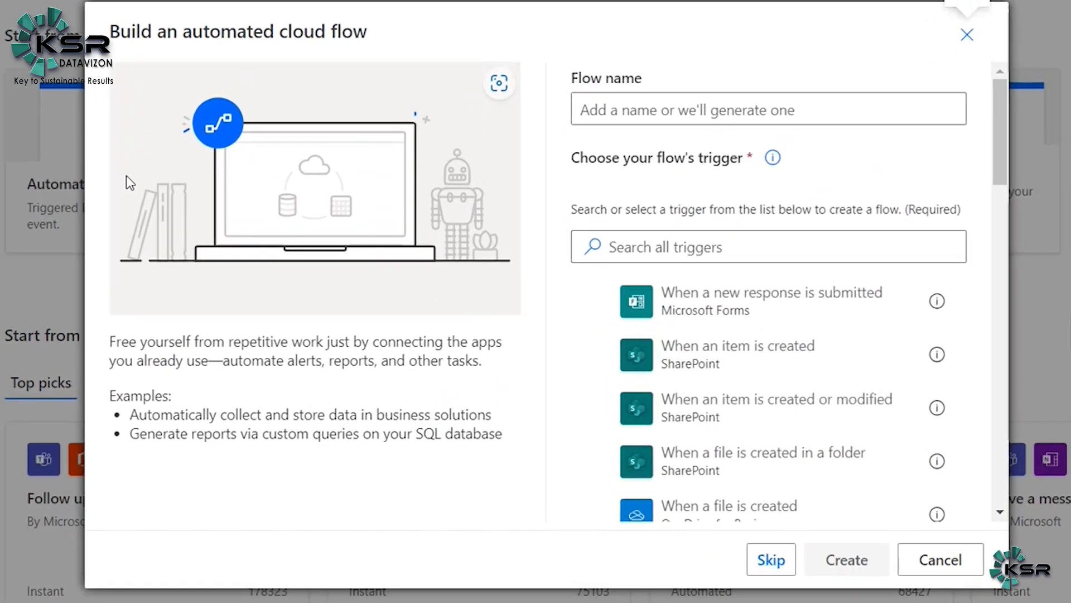
click(624, 110)
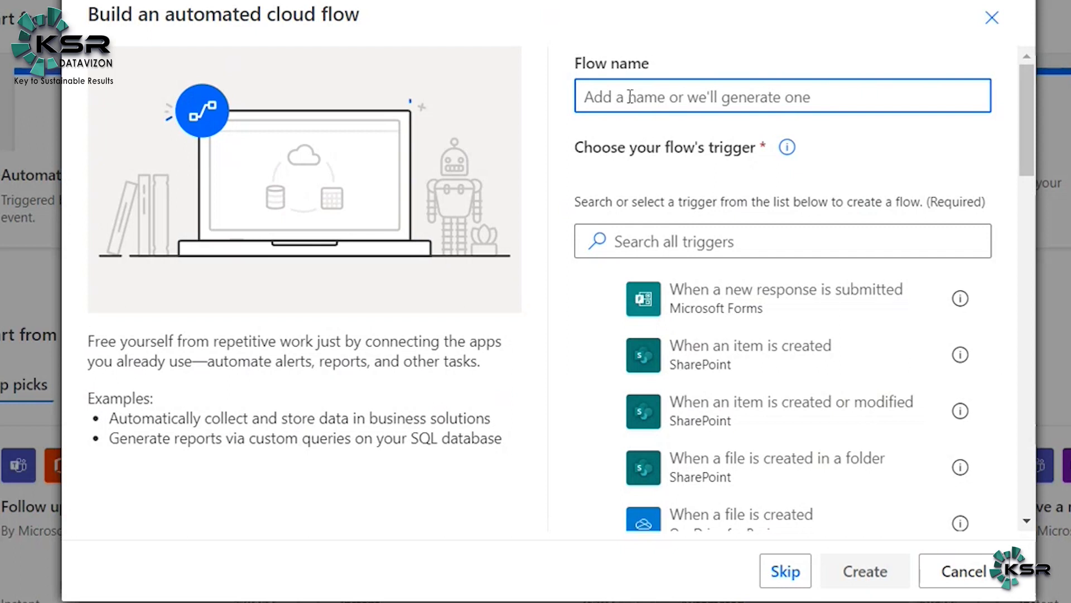
text(ListModif)
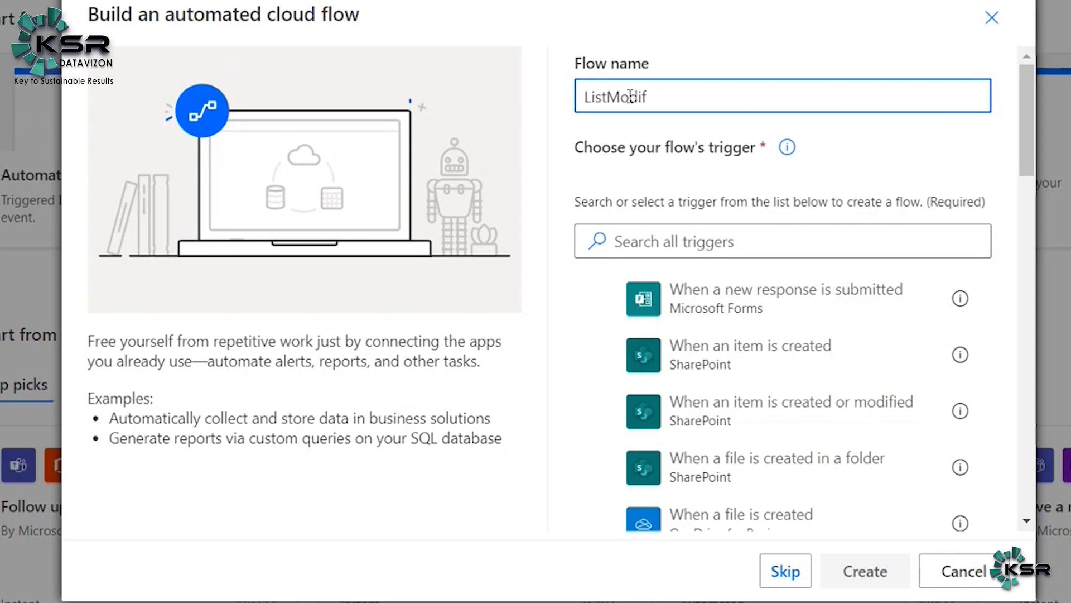
text(iedAlert)
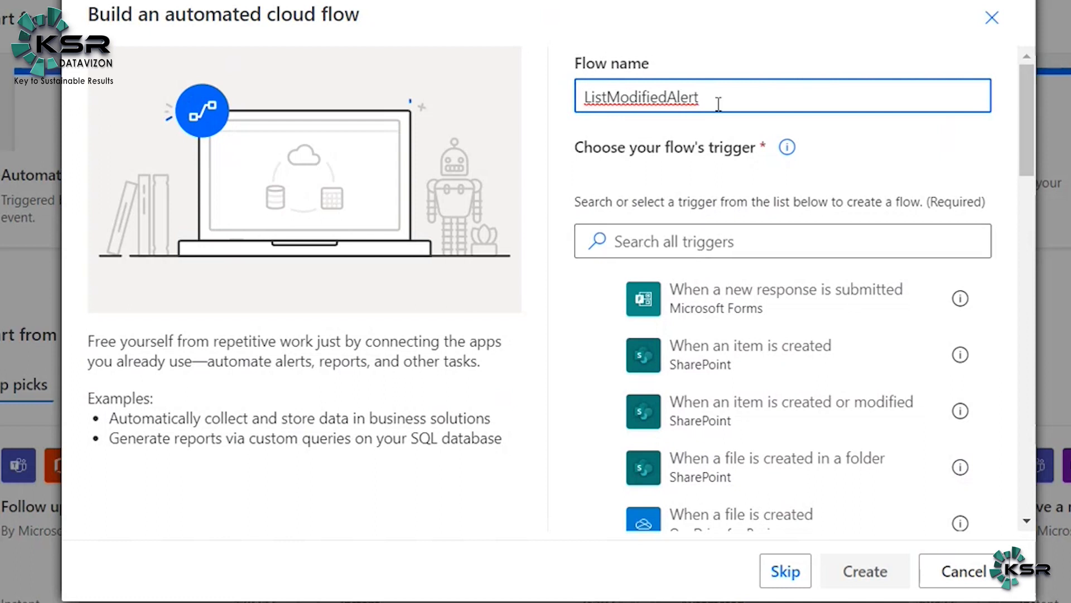
key(BackSpace)
key(BackSpace)
key(BackSpace)
key(BackSpace)
key(BackSpace)
key(BackSpace)
key(BackSpace)
key(BackSpace)
key(BackSpace)
key(BackSpace)
key(BackSpace)
key(BackSpace)
key(BackSpace)
key(BackSpace)
key(BackSpace)
key(BackSpace)
key(BackSpace)
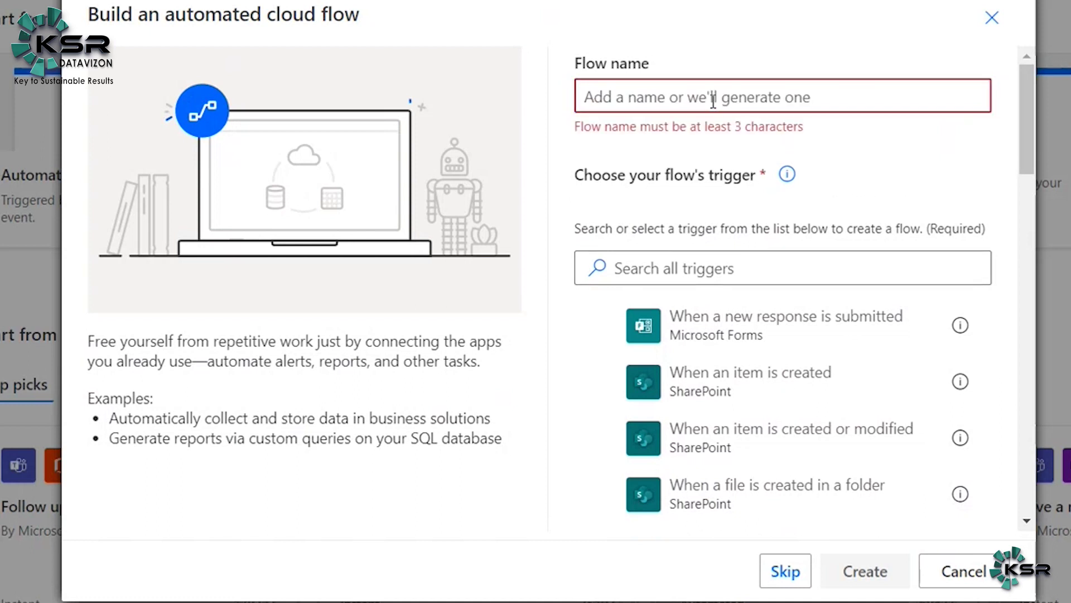
- Create the flow with the name Myfirstflow and the SharePoint trigger "When an item is created or modified"
text(My)
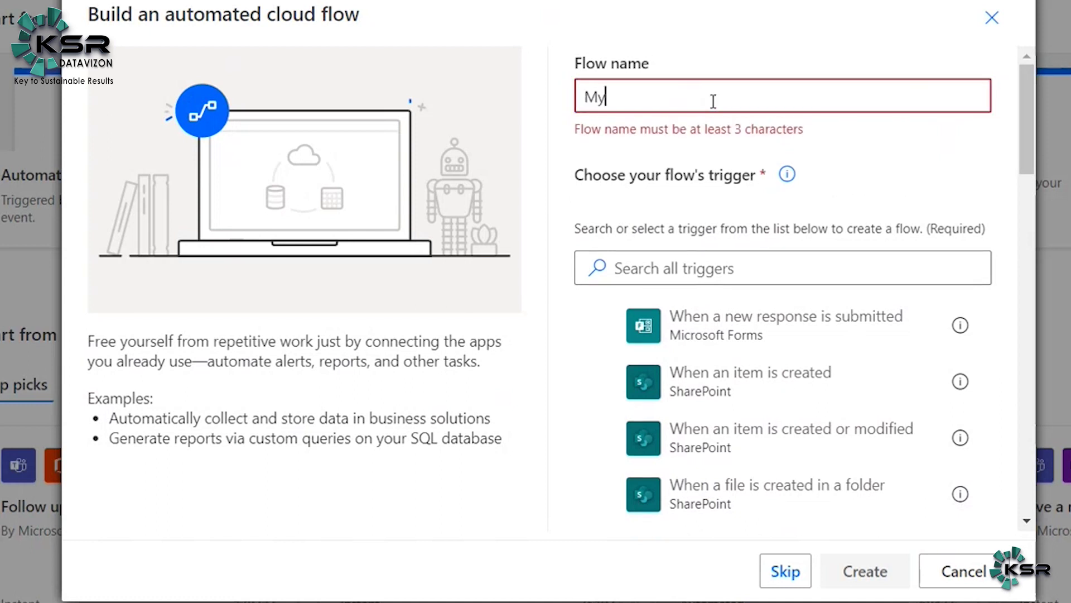
text(firstflow)
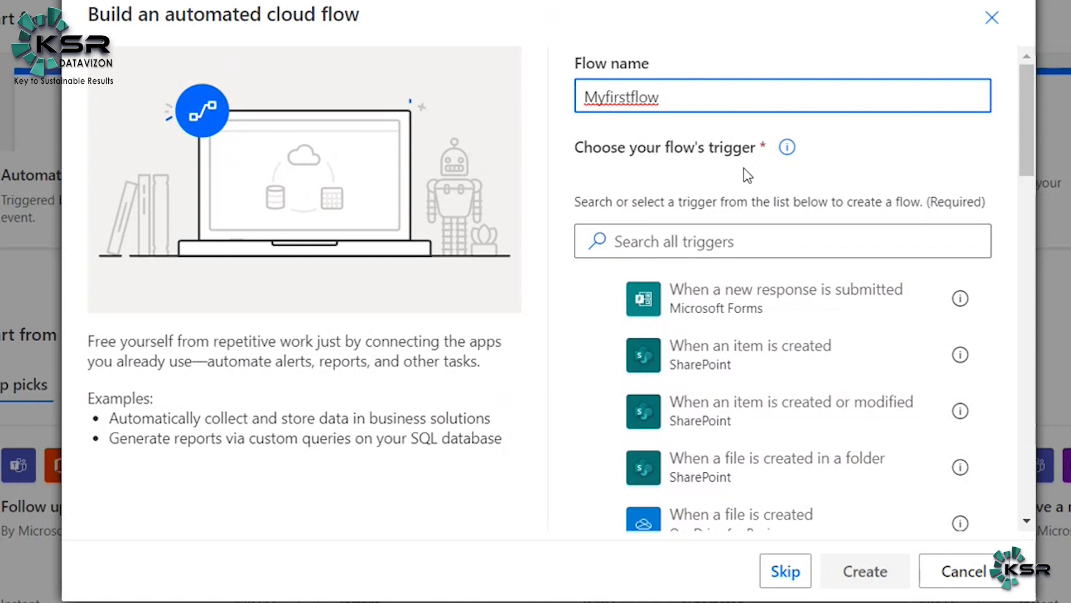
mouse_move(1029, 167)
mouse_down()
mouse_move(1030, 178)
mouse_move(1026, 152)
mouse_up()
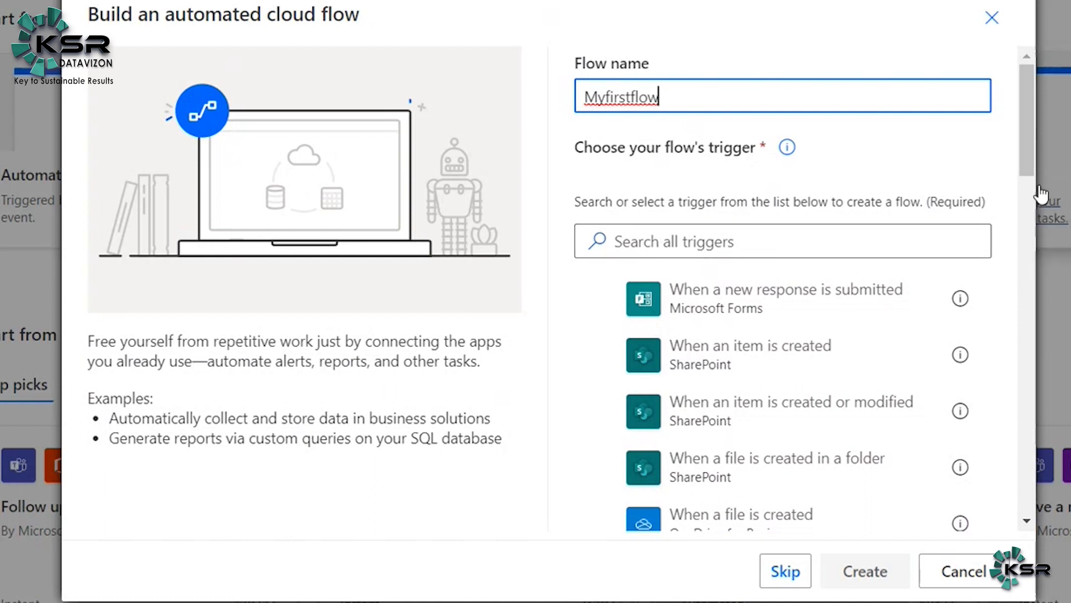
mouse_move(1029, 173)
mouse_down()
mouse_move(1027, 193)
mouse_move(1019, 172)
mouse_up()
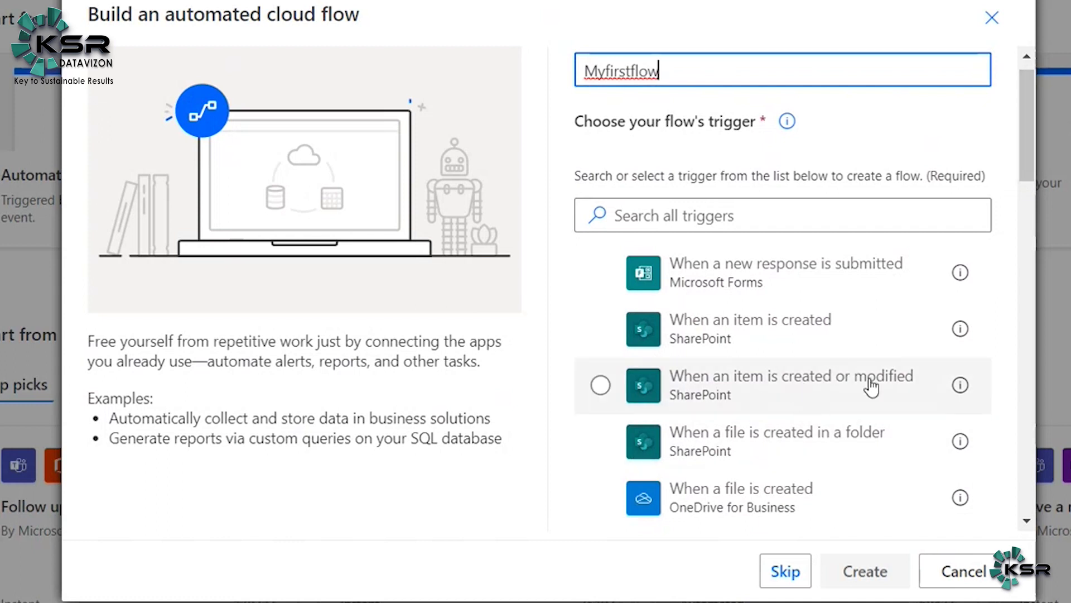
click(603, 388)
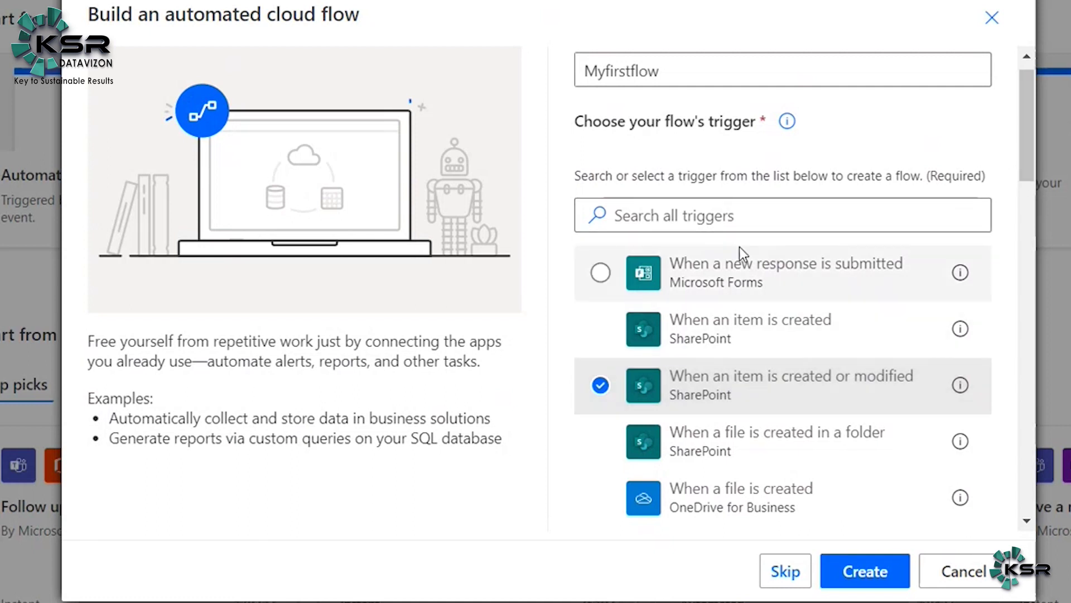
drag(1029, 166, 1020, 517)
drag(1028, 473, 842, 240)
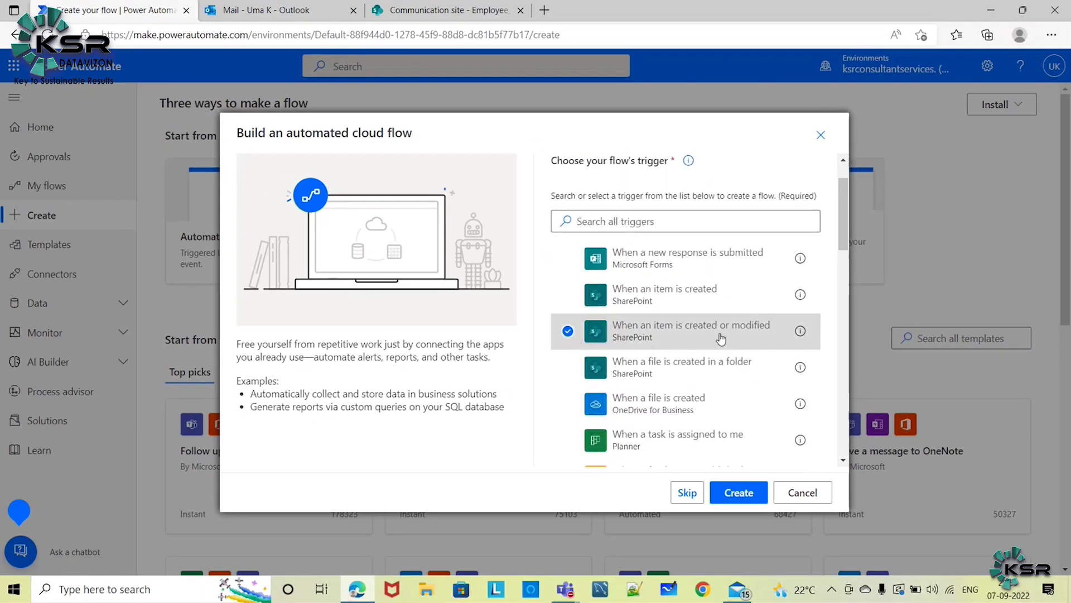
click(737, 494)
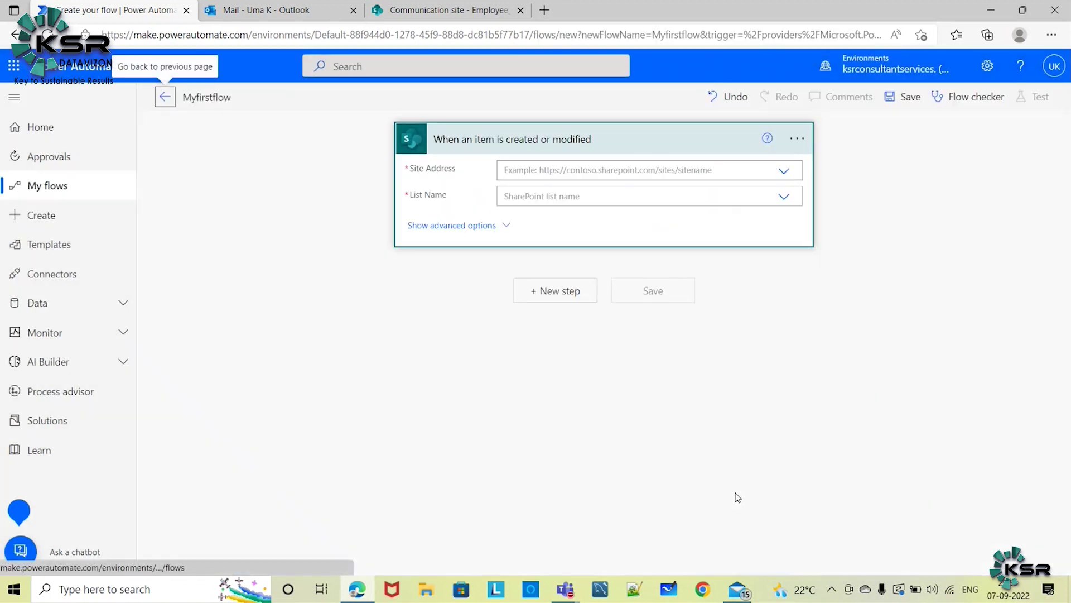
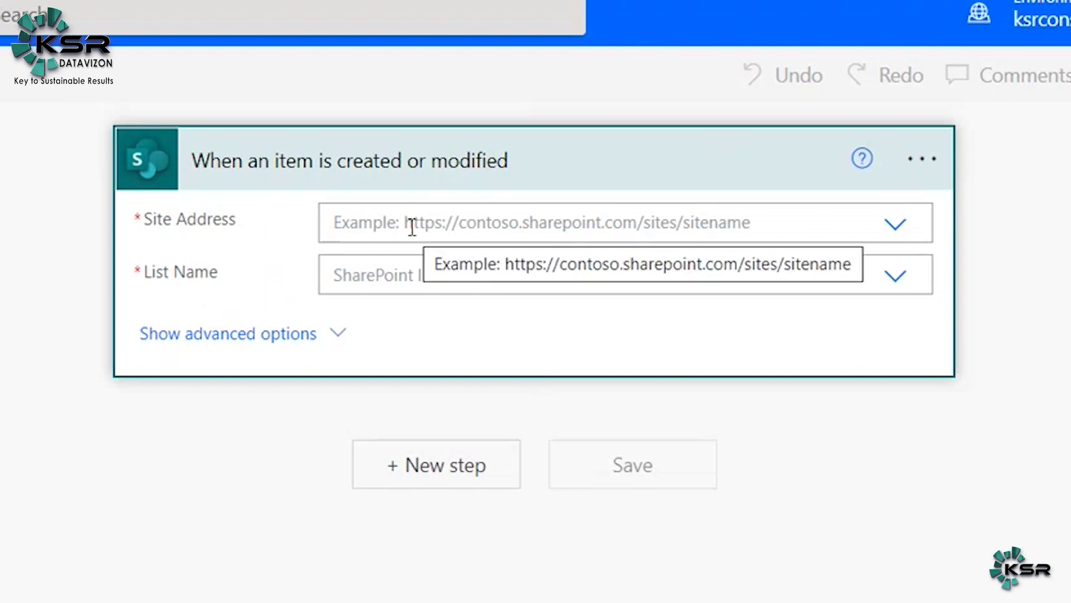
click(372, 222)
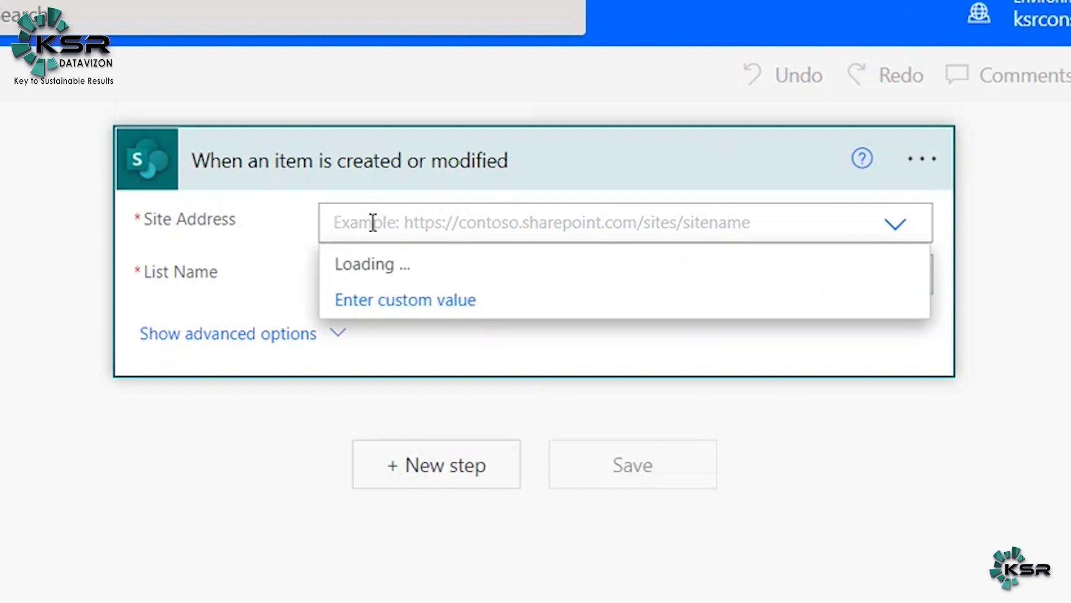
text(https://ksrconsultingservices.sharepoint.com/)
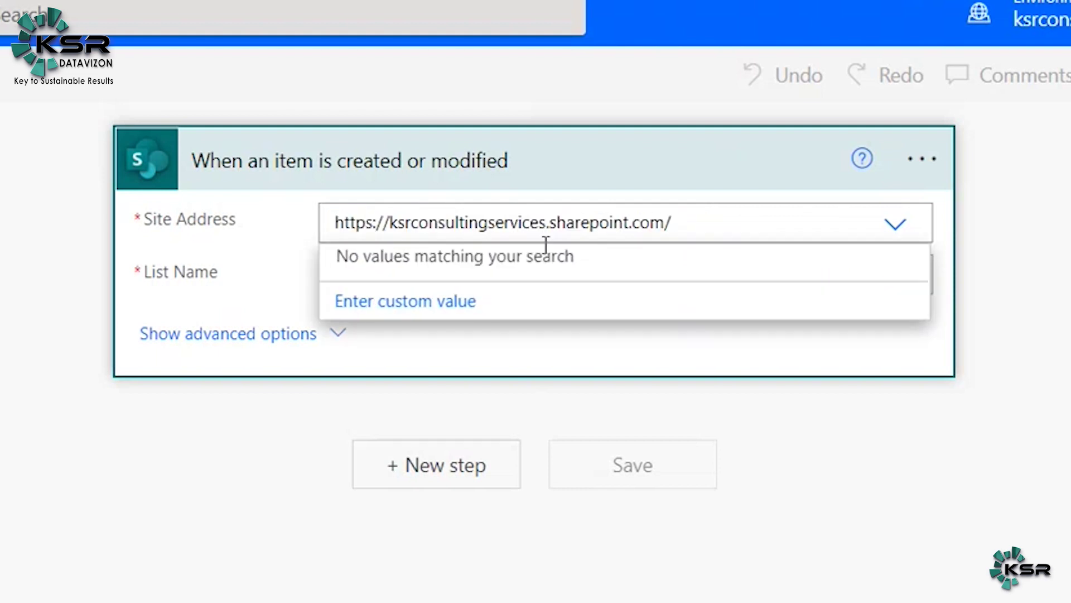
click(567, 256)
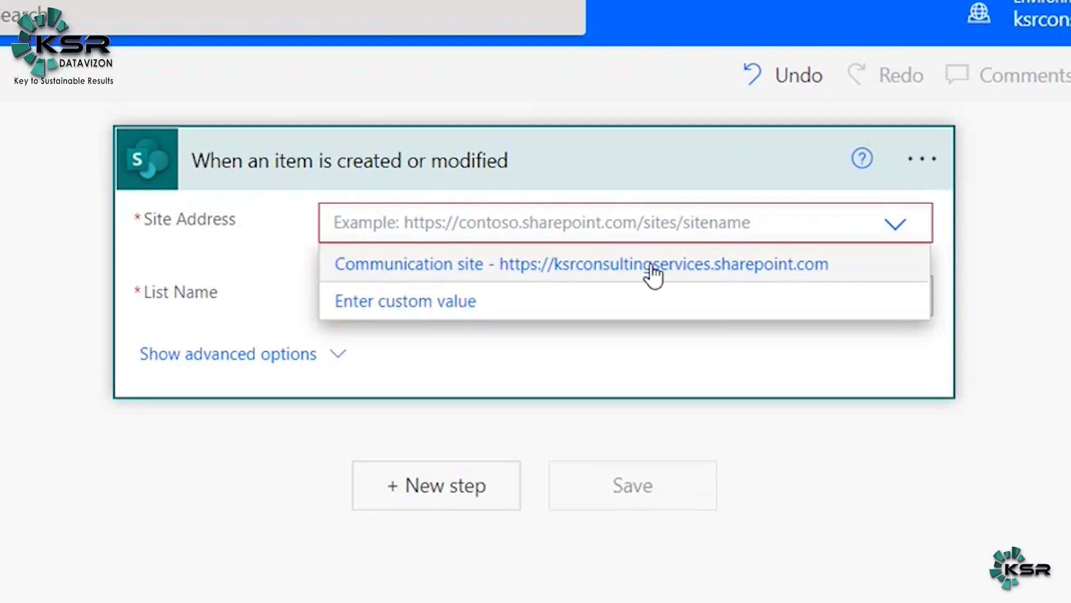
click(783, 268)
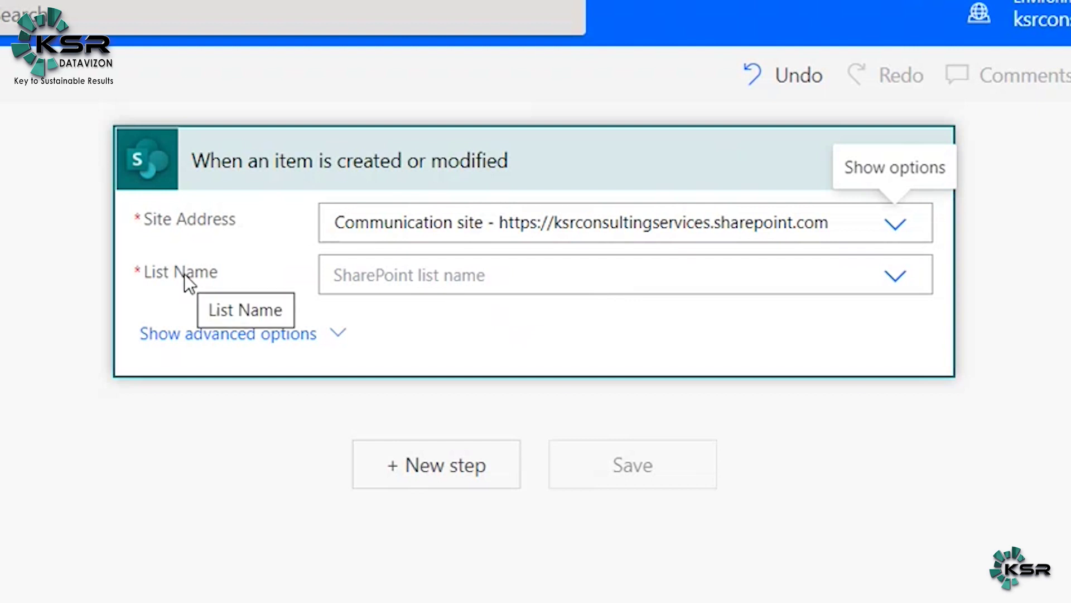
click(418, 277)
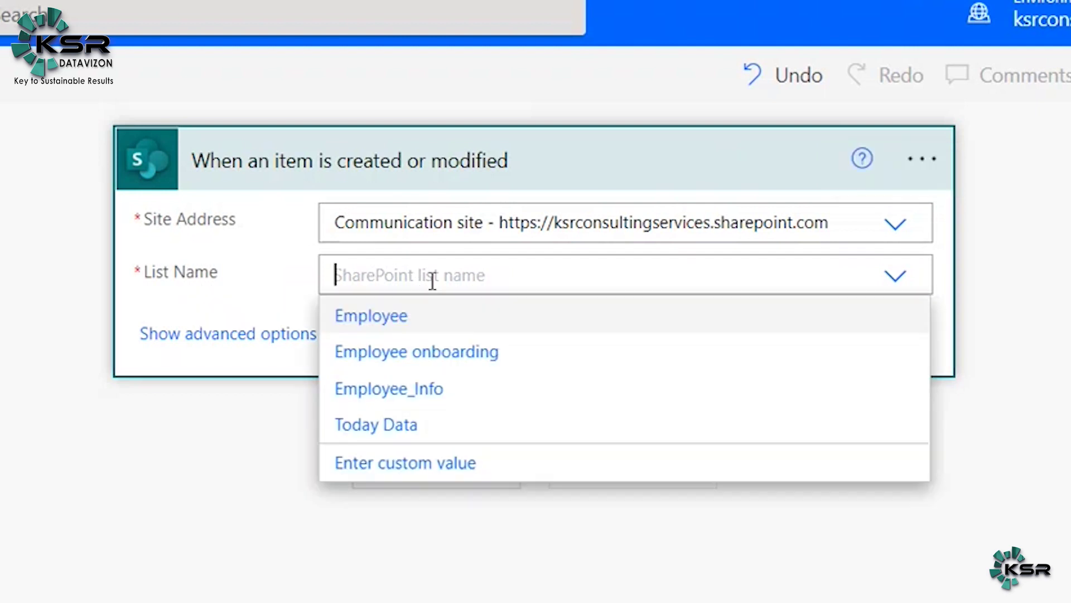
click(431, 391)
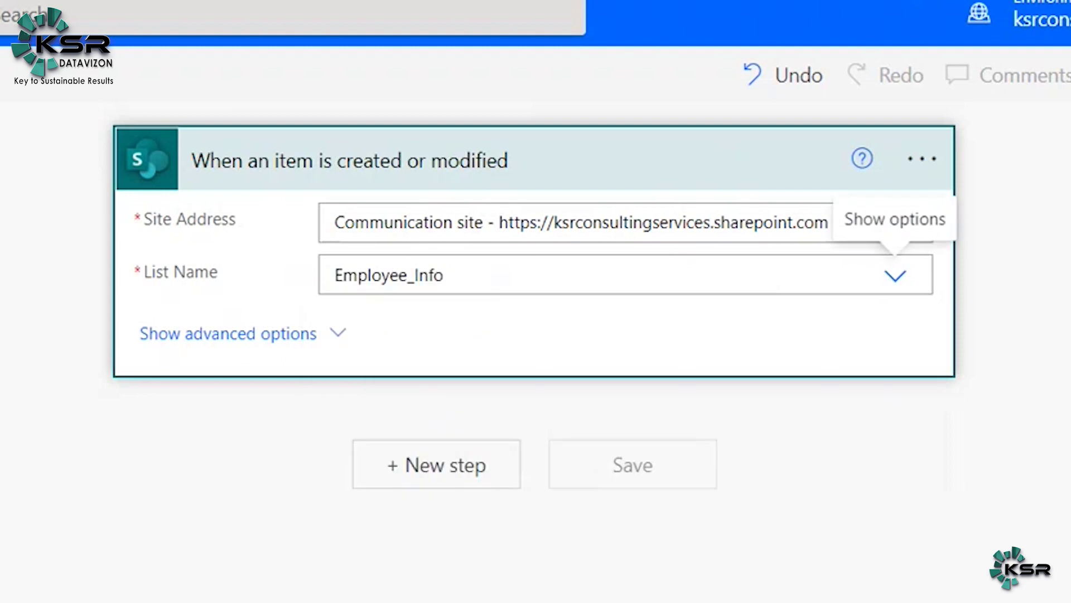
click(426, 21)
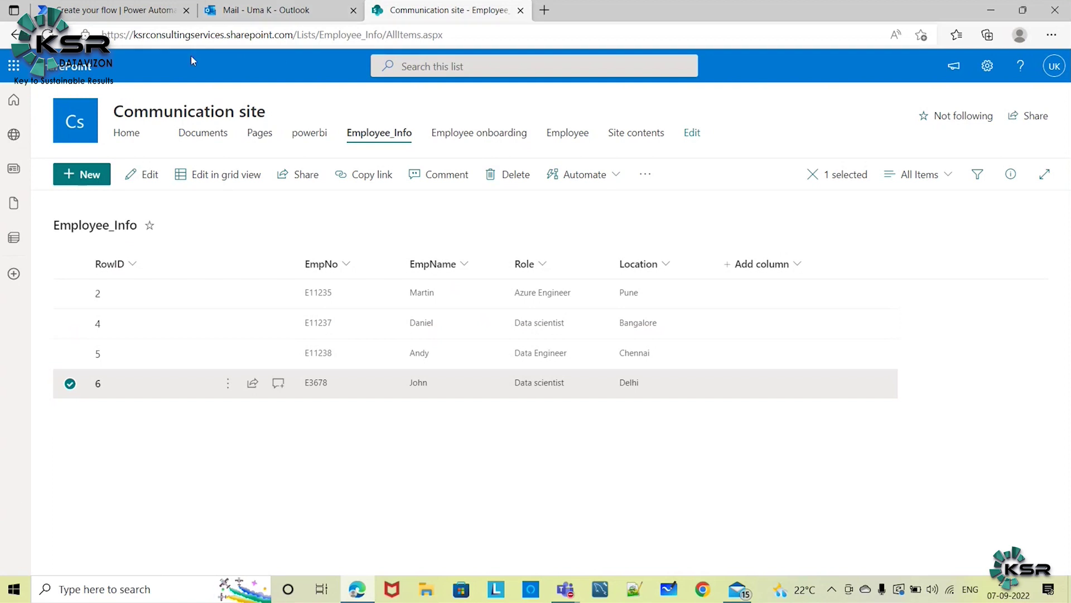
click(156, 10)
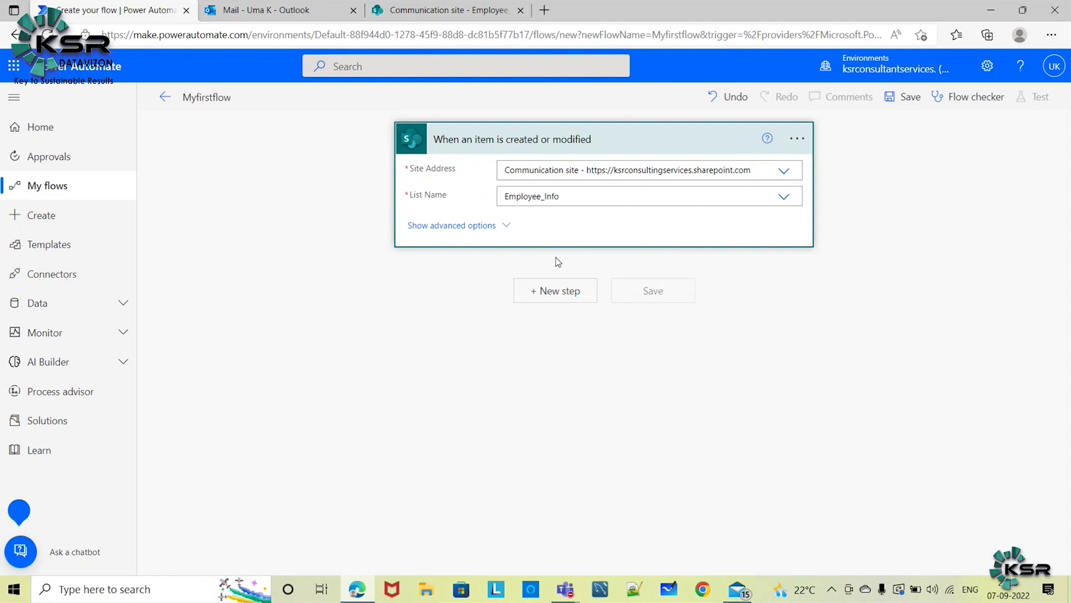
- Add a new step after the trigger, search the operations for "send" and choose the Office 365 Outlook action "Send an email (V2)"
click(565, 302)
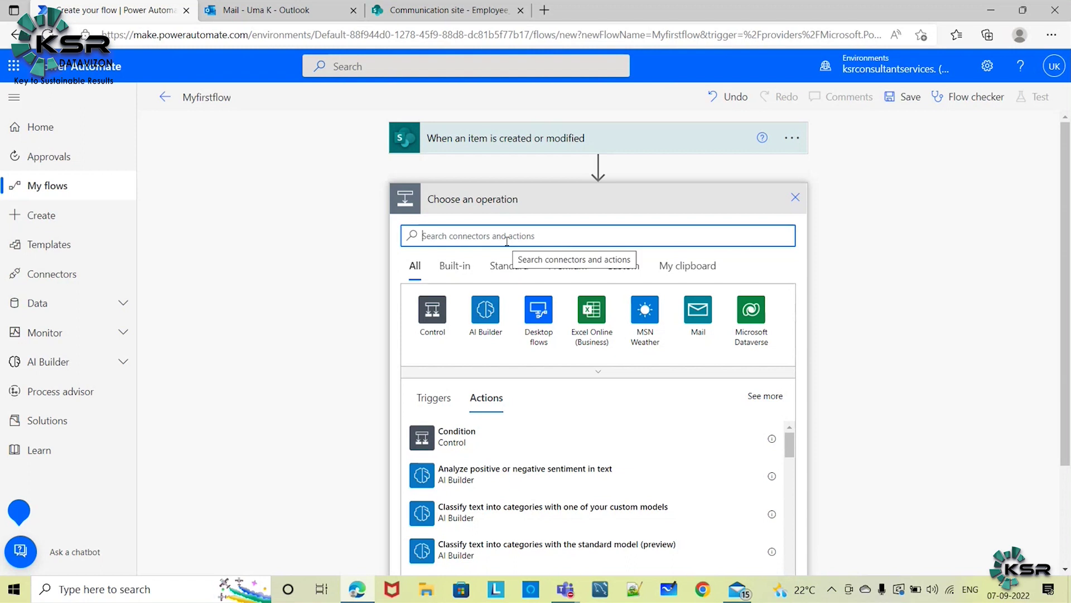
text(send)
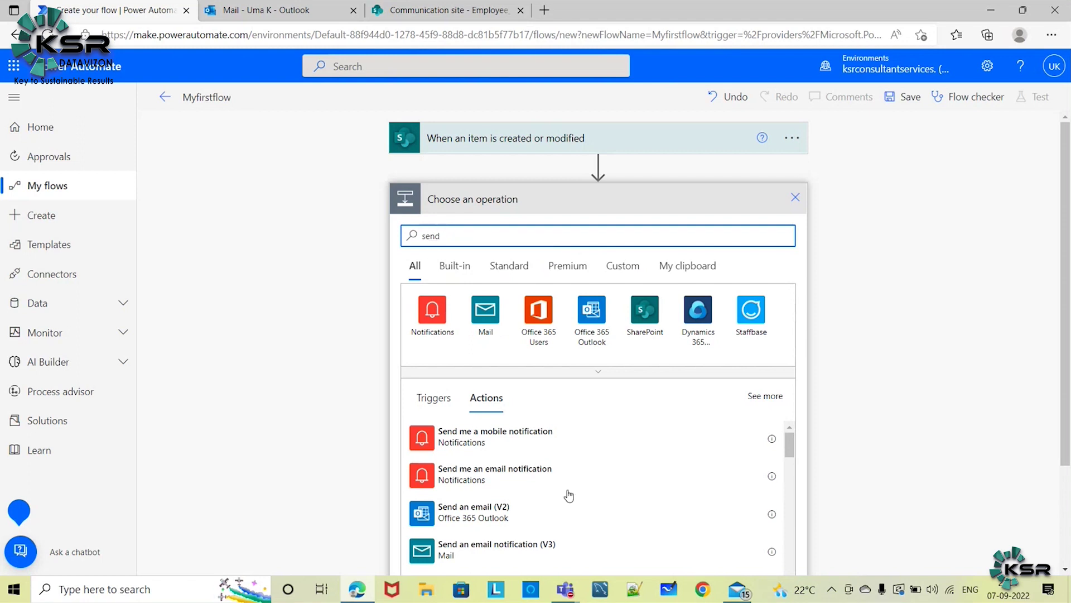
mouse_move(788, 440)
mouse_down()
mouse_move(788, 458)
mouse_move(789, 444)
mouse_up()
click(457, 267)
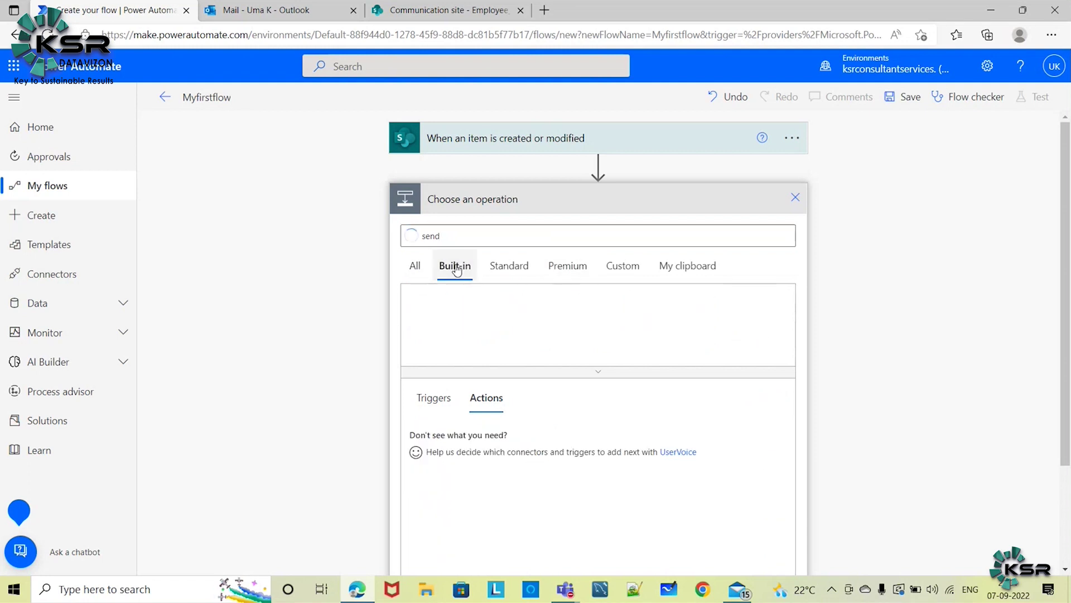
click(520, 271)
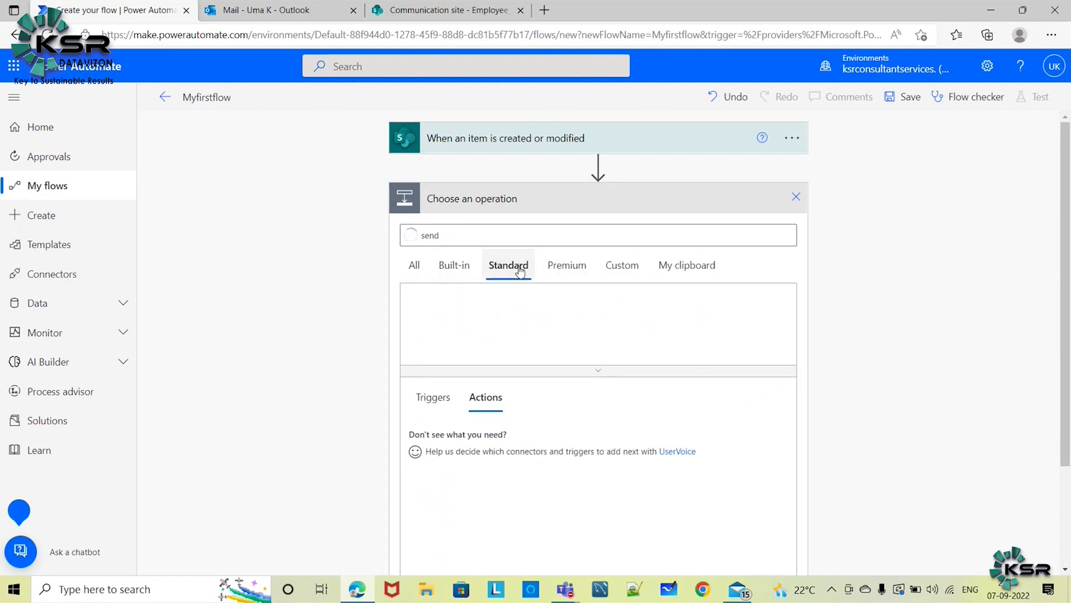
click(568, 267)
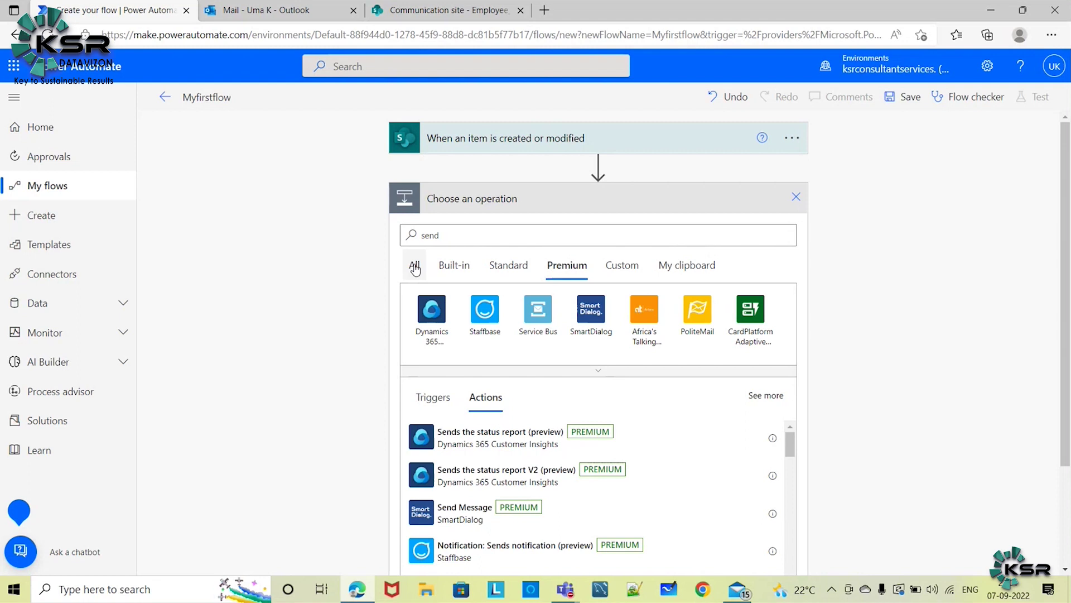
click(450, 238)
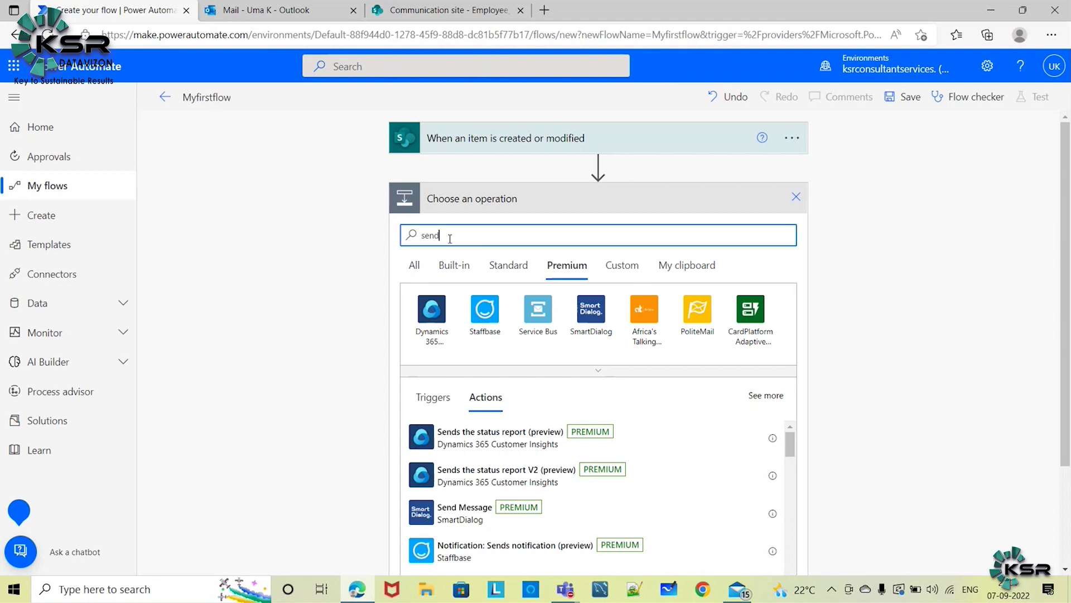
click(417, 268)
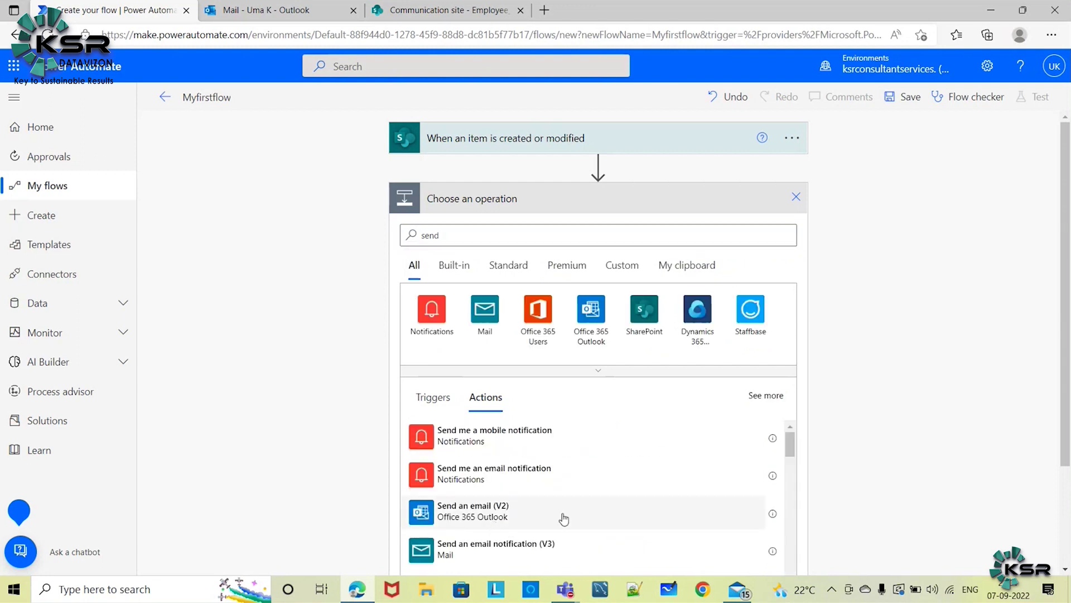
click(563, 513)
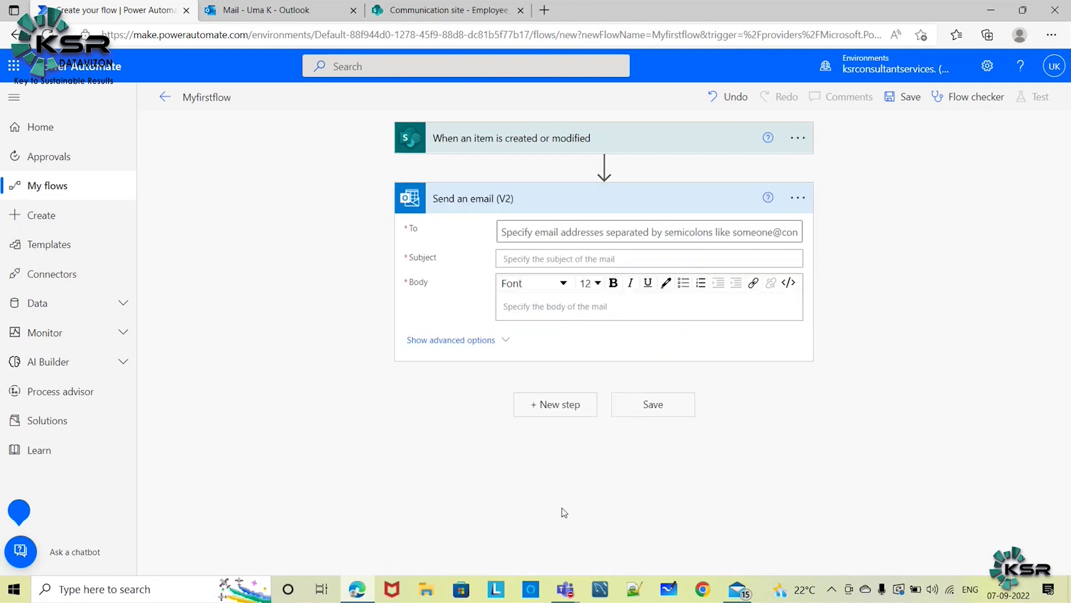
- Set the email's recipient to the flow owner's own account, chosen from the suggested people
click(547, 233)
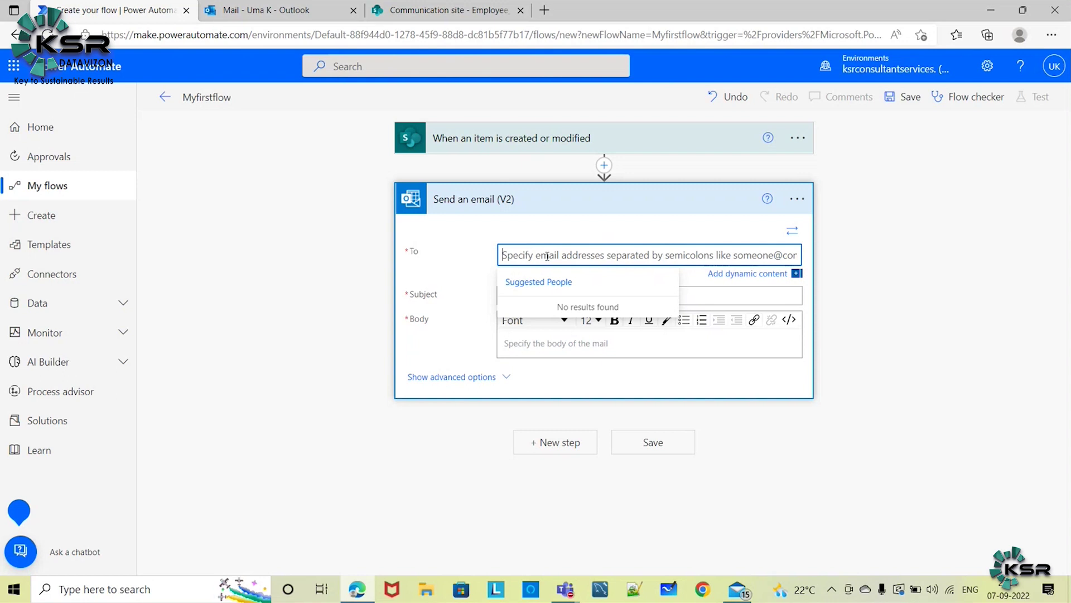
text(uma K)
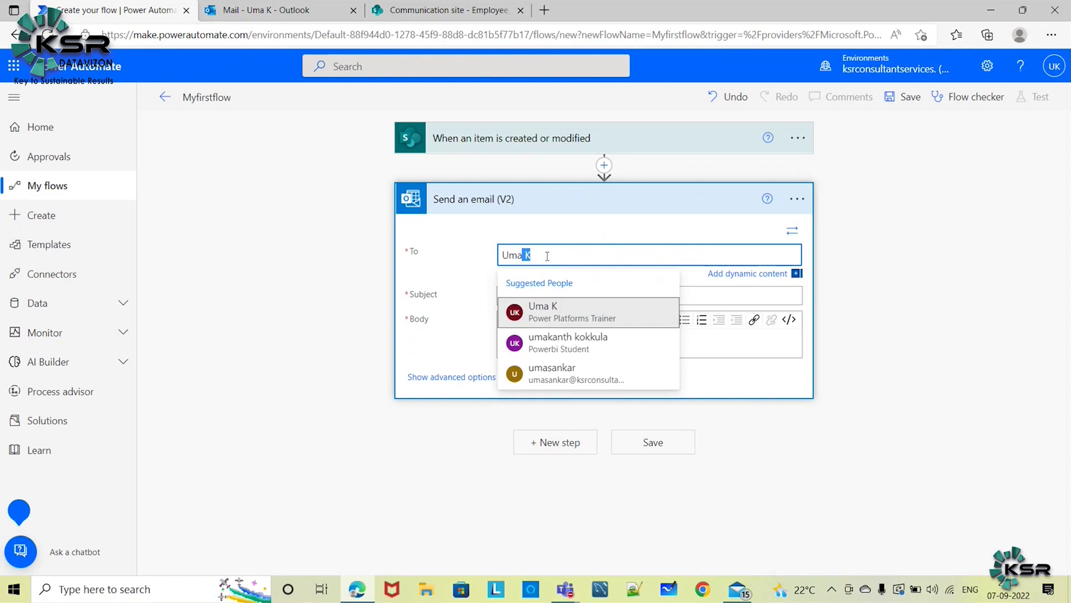
click(573, 316)
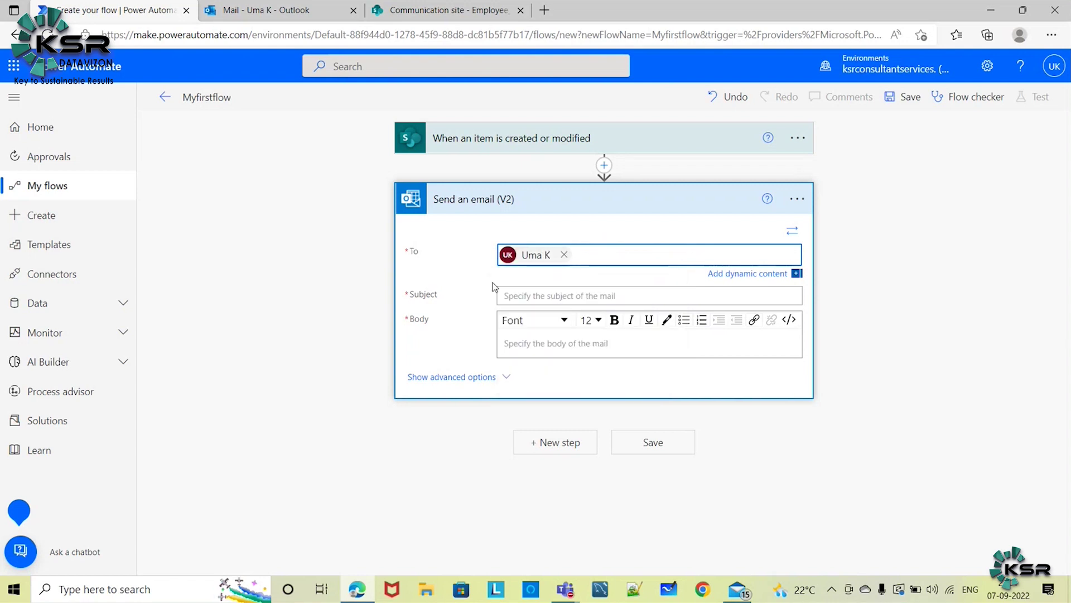
- Set the email subject to "Alert !!!" followed by the dynamic fields EmpNo and EmpName and the word "Modified"
click(545, 295)
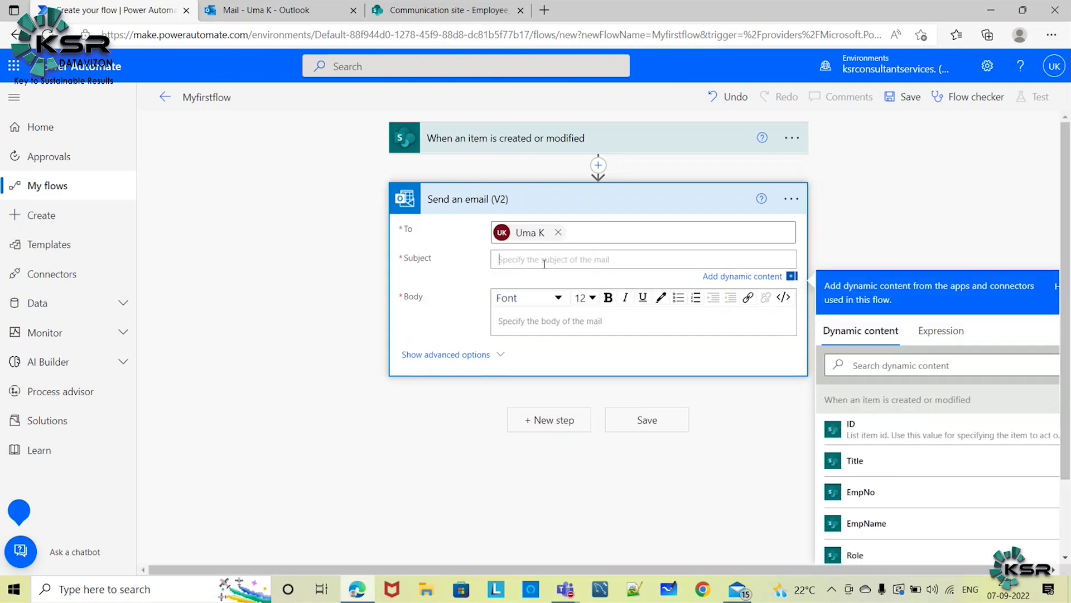
text(Alert !!!)
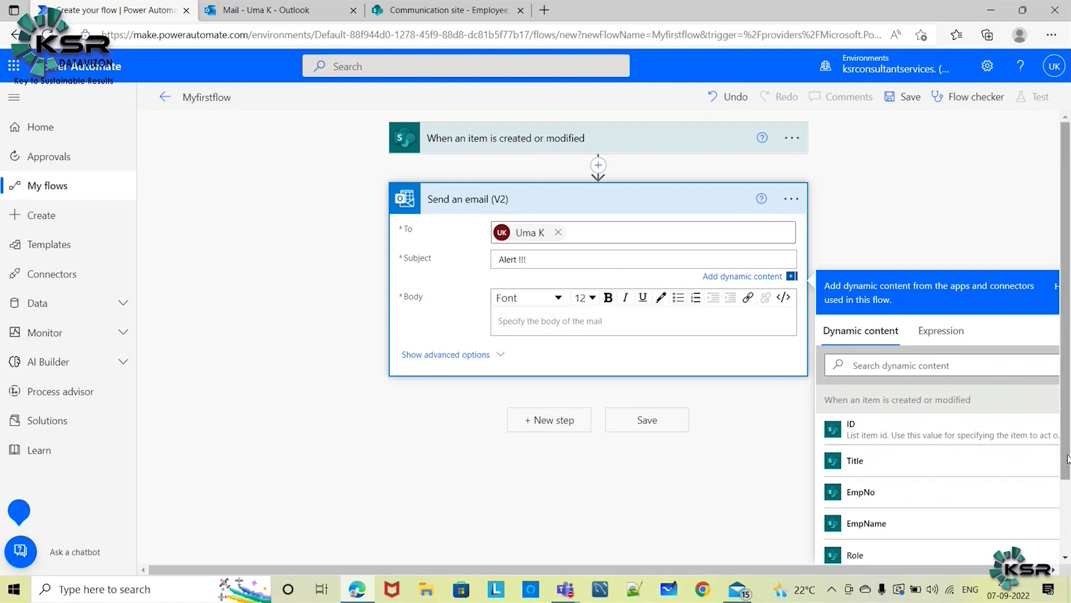
drag(1068, 455, 1068, 483)
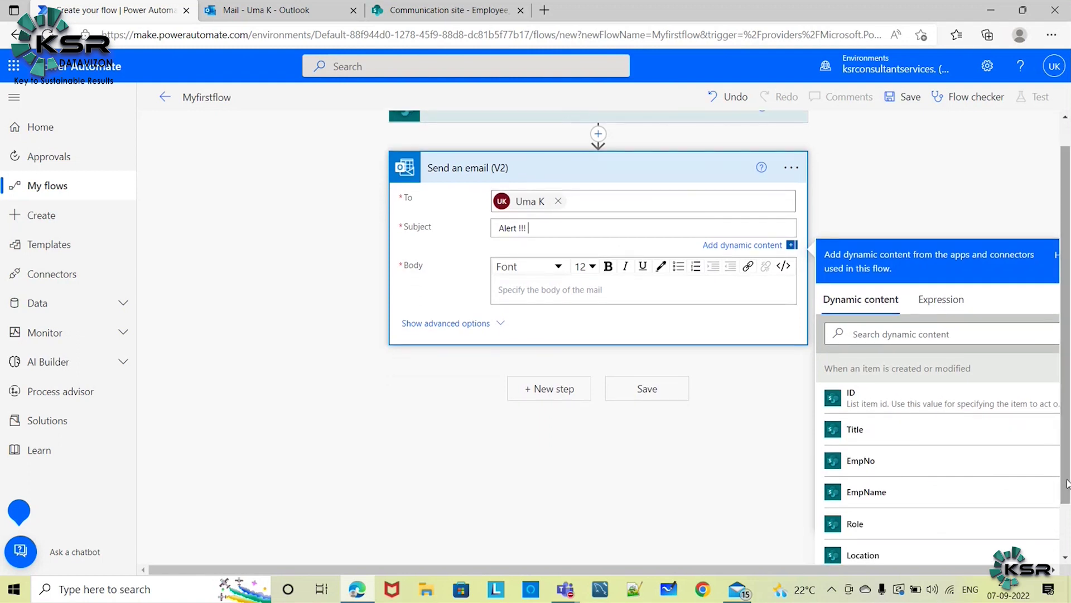
click(912, 463)
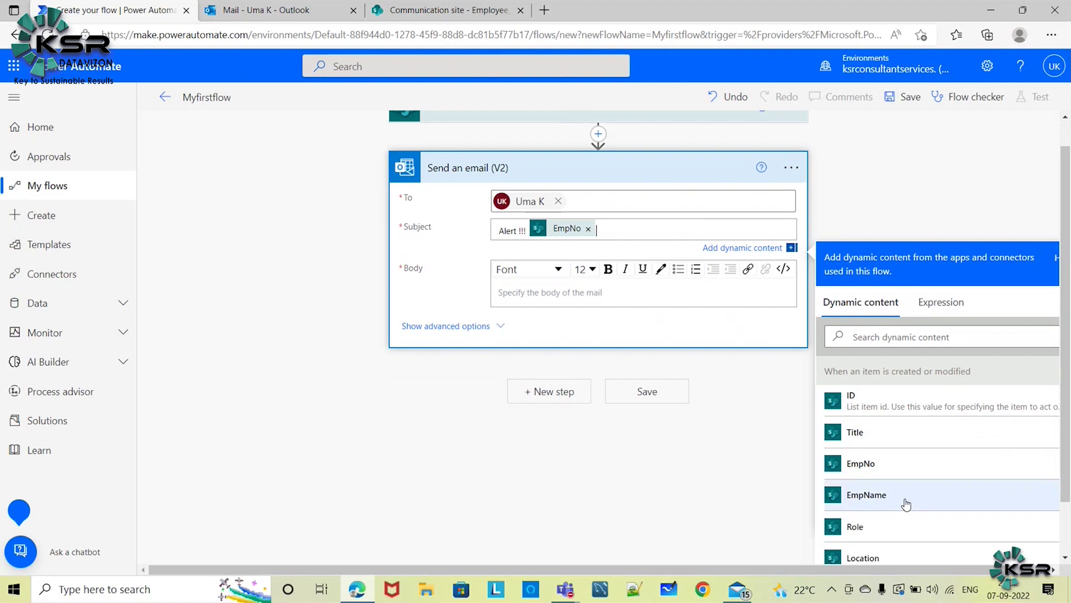
click(626, 224)
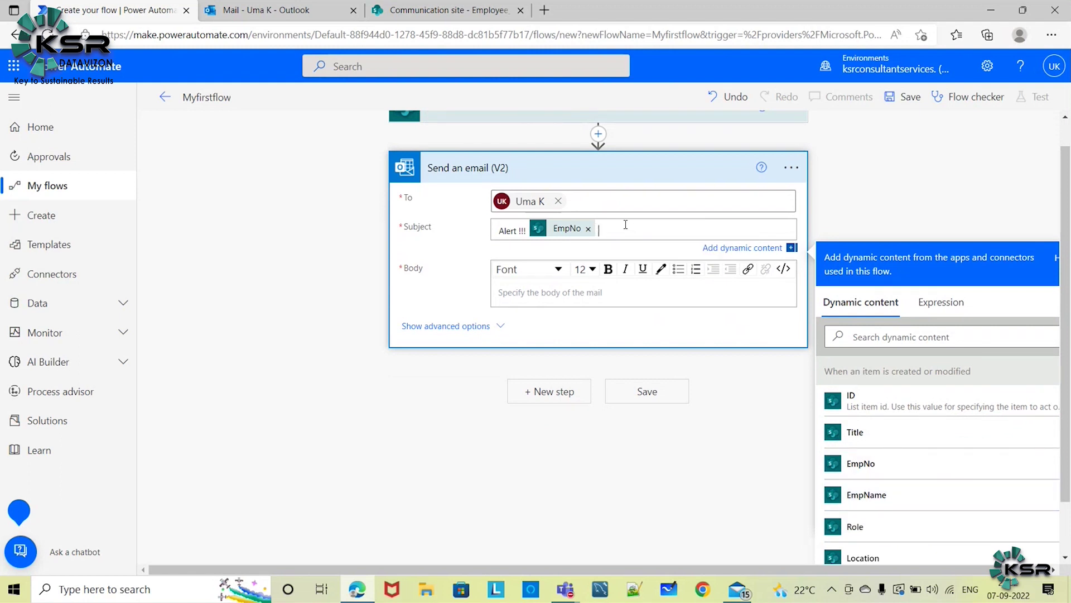
click(877, 496)
text(Modified)
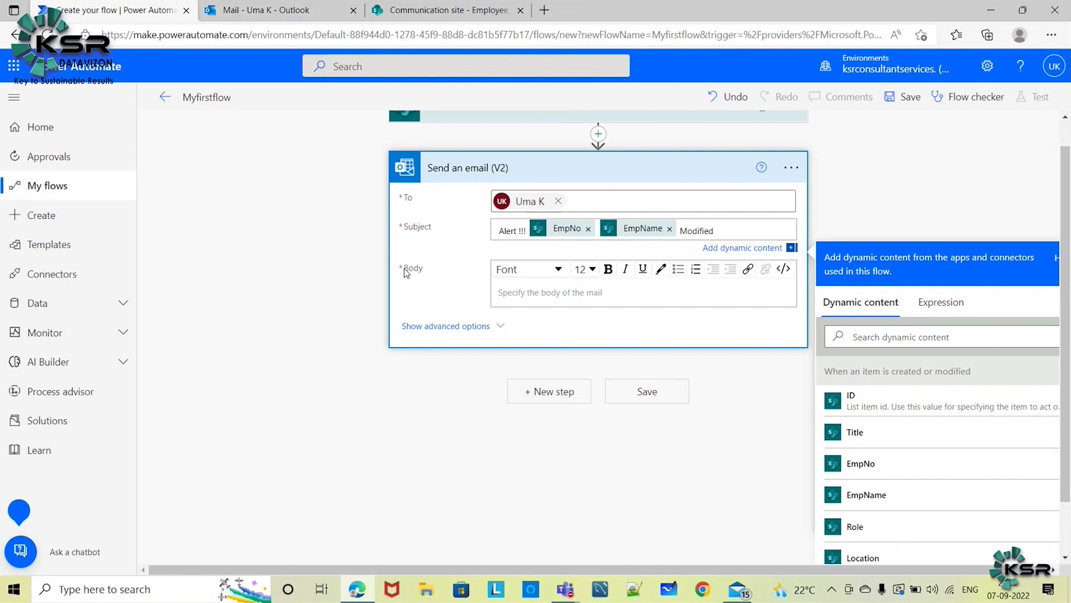
- Begin the email body with a "Hi" greeting to the recipient and the paragraph "Employee Information list has been modified."
click(506, 291)
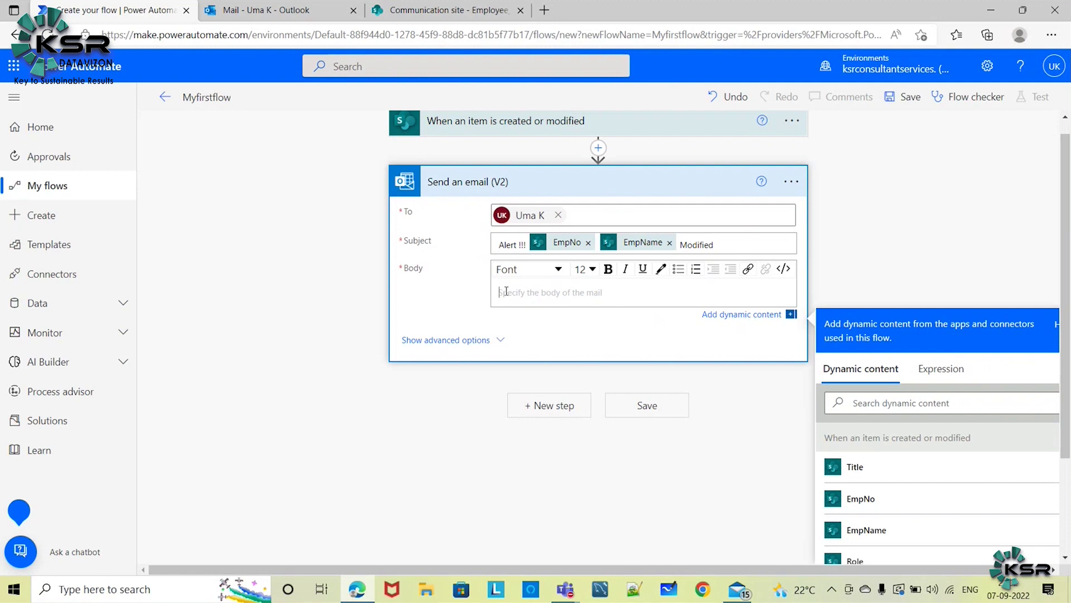
text(Hi Uma,)
key(Return)
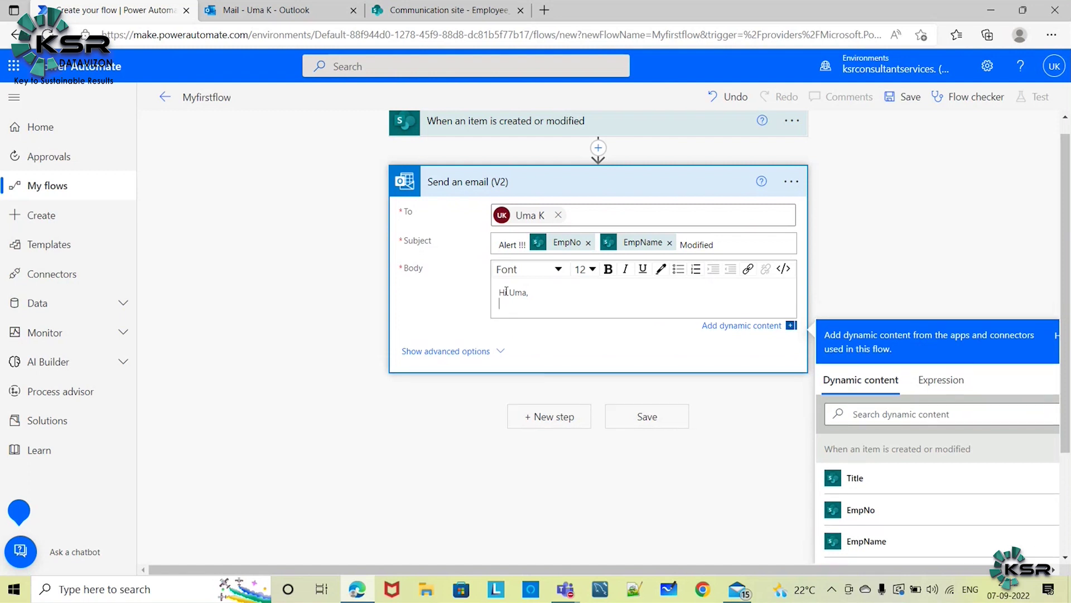
text(Emplo)
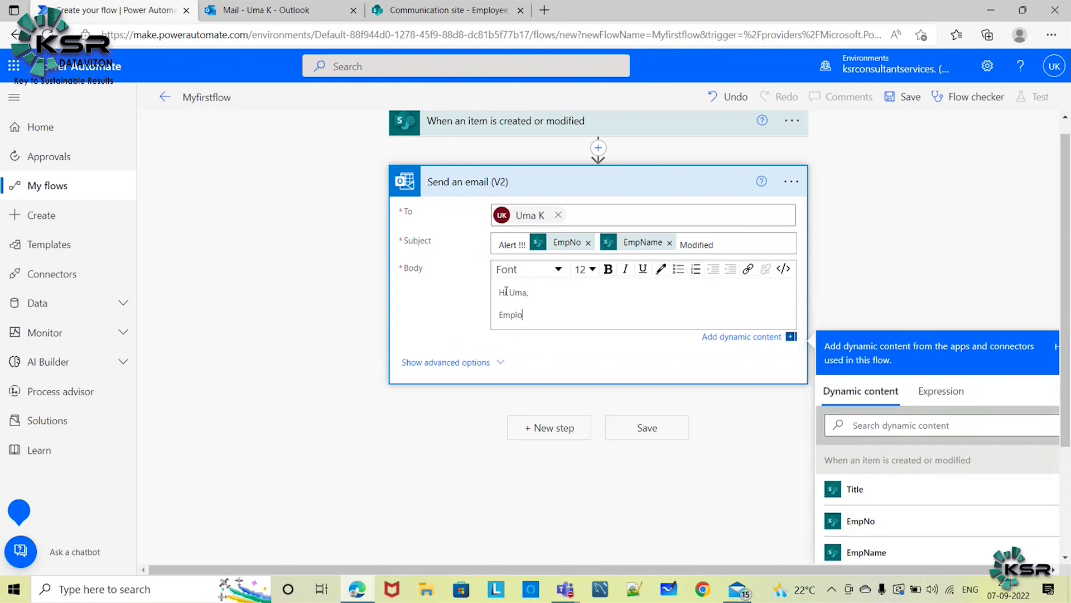
text(yee Information list has been mod)
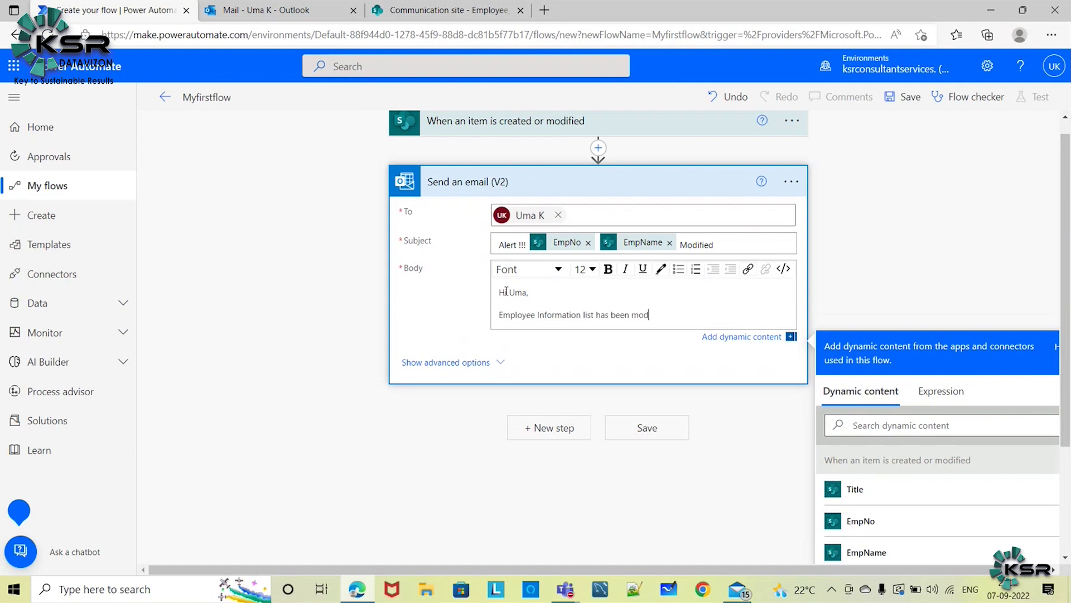
text(ified.)
key(Return)
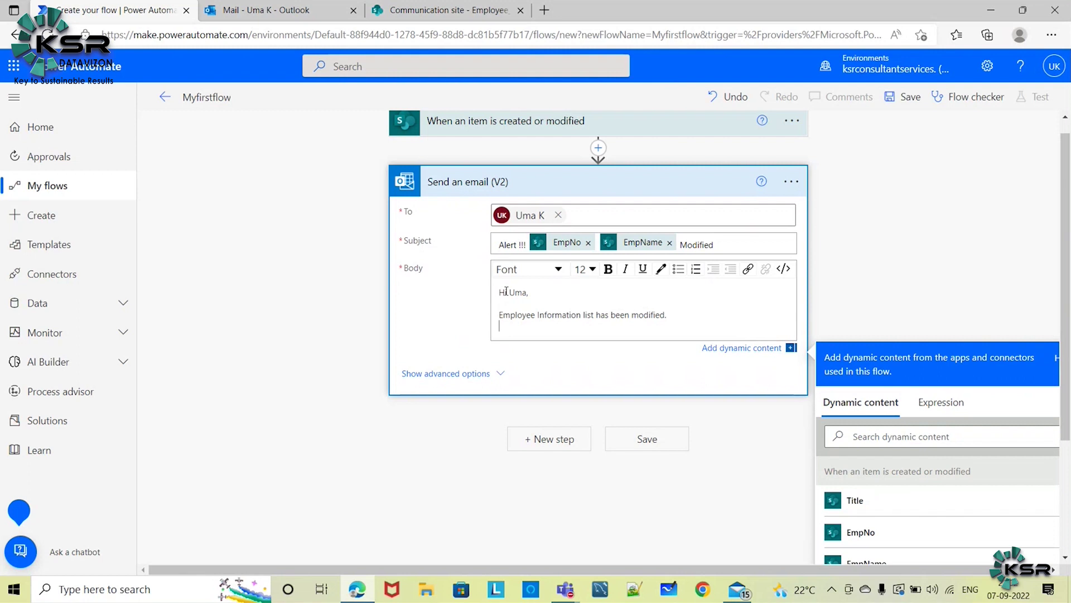
- End the email body with the sign-off "Thanks," and "Power Automate Team" on the line below it
text(Thanks,)
key(shift+Return)
text(Power a)
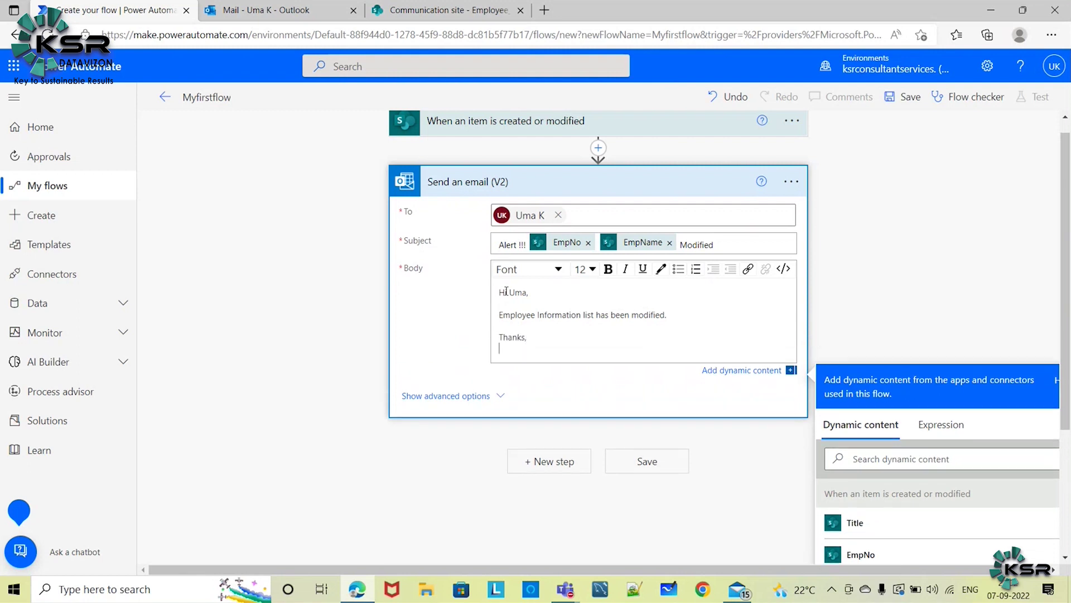
text(utom)
key(BackSpace)
key(BackSpace)
key(BackSpace)
key(BackSpace)
key(BackSpace)
text(Ait)
key(BackSpace)
key(BackSpace)
text(utomate Team)
- Save the flow and start a manual test of it
click(656, 463)
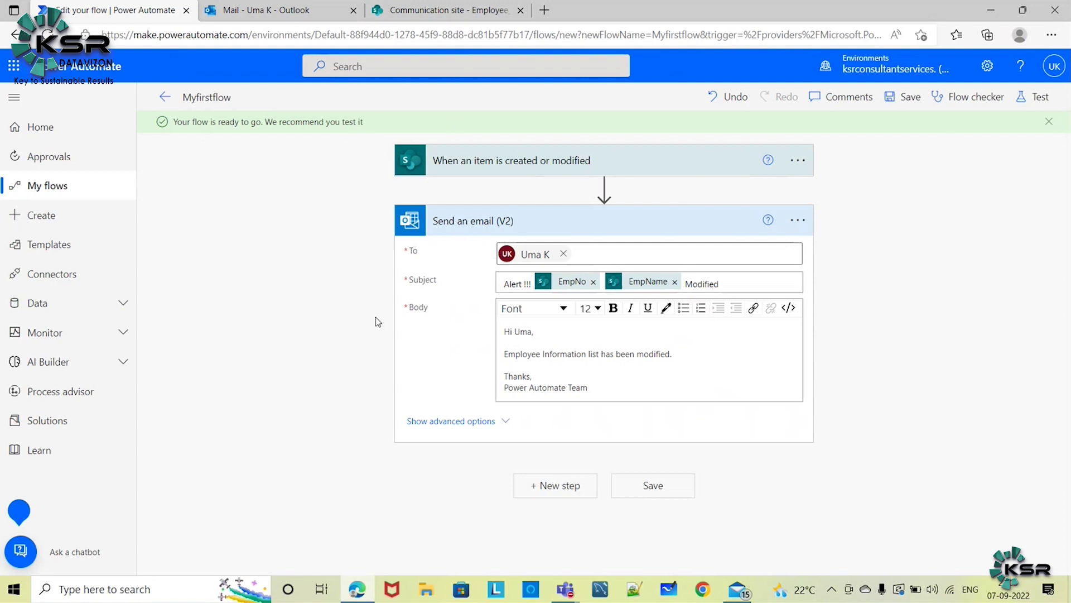
click(1035, 97)
click(855, 130)
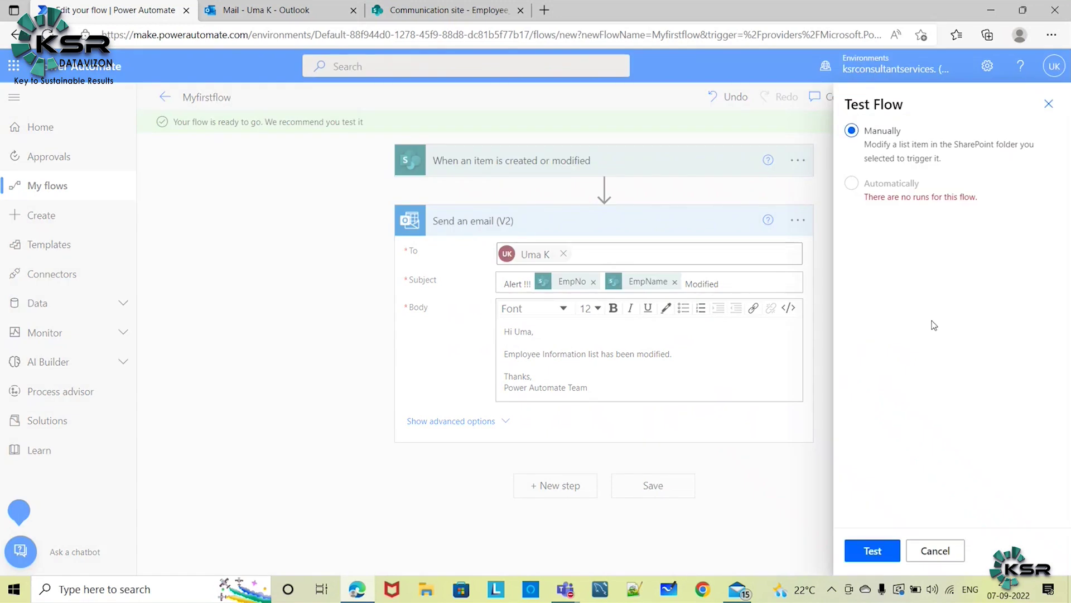
click(866, 557)
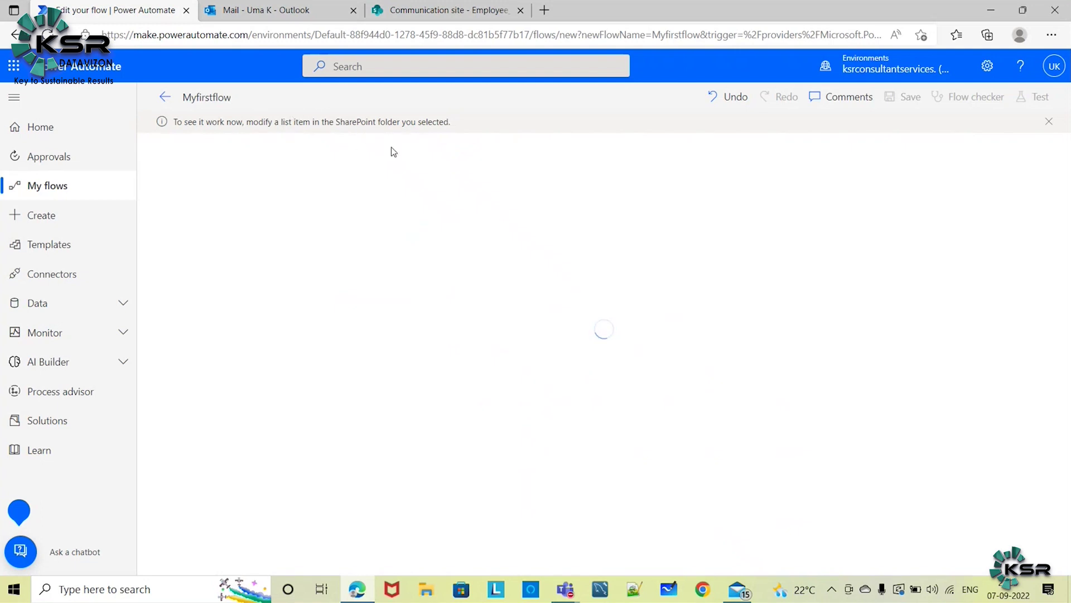
- Switch to the SharePoint Employee_Info list, edit only the item with RowID 2, set its Location to Bangalore and save it
click(435, 10)
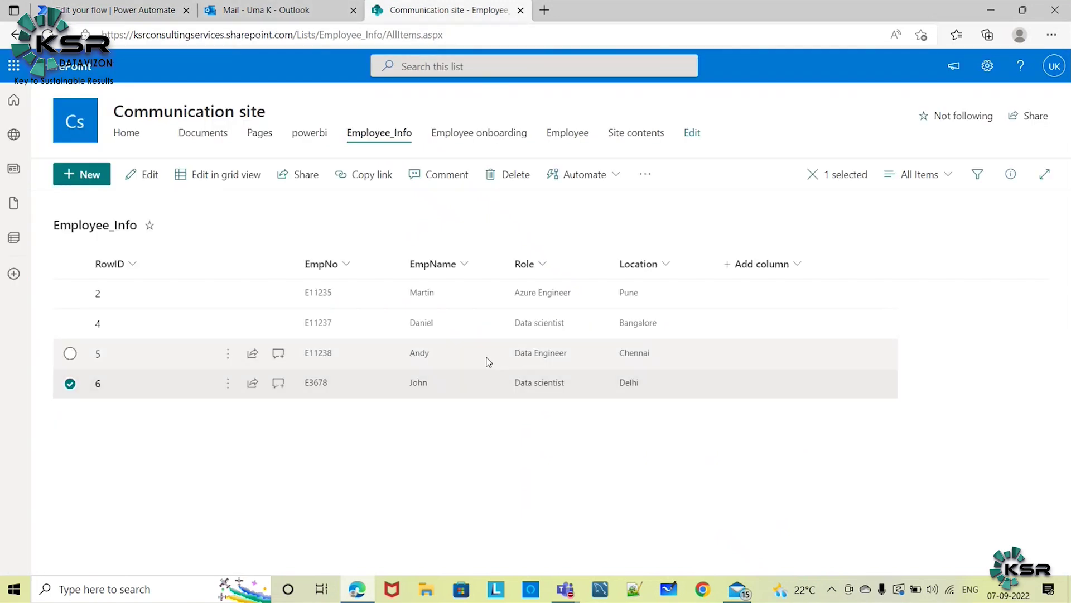
click(71, 293)
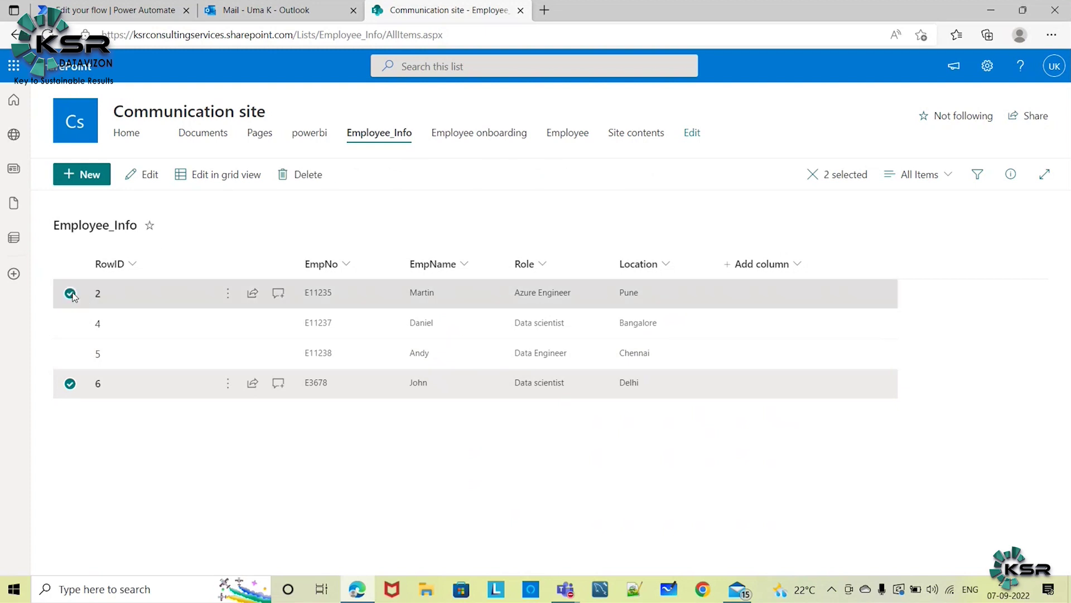
click(68, 390)
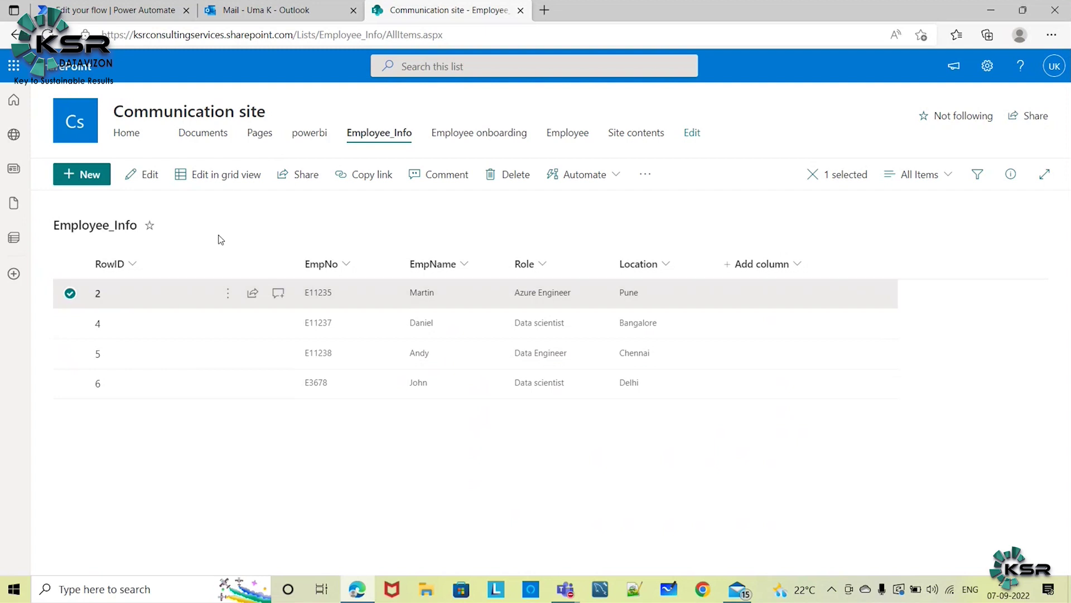
click(140, 182)
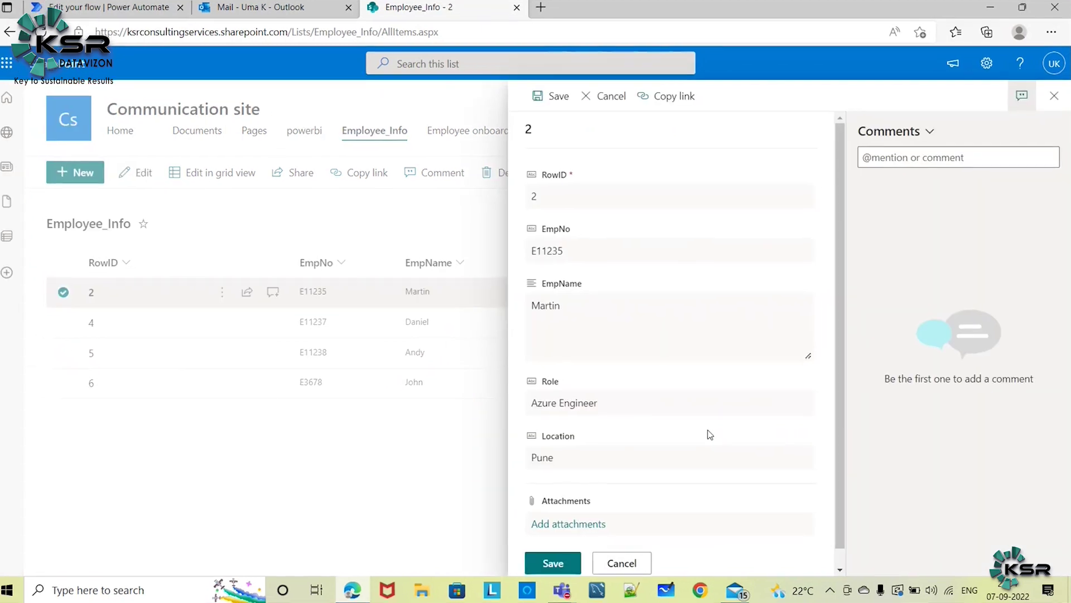
click(586, 460)
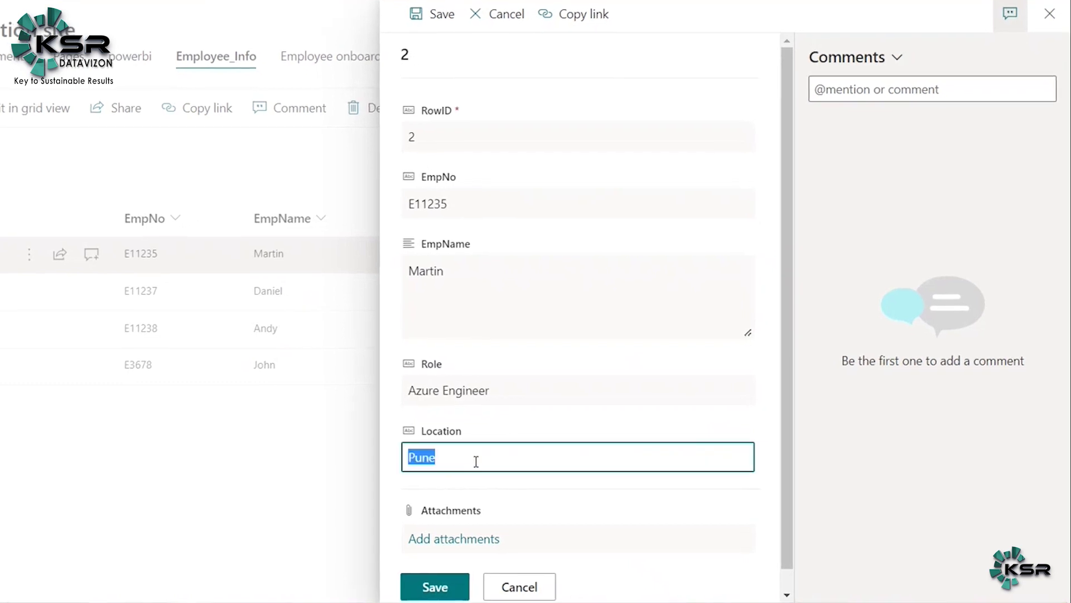
key(BackSpace)
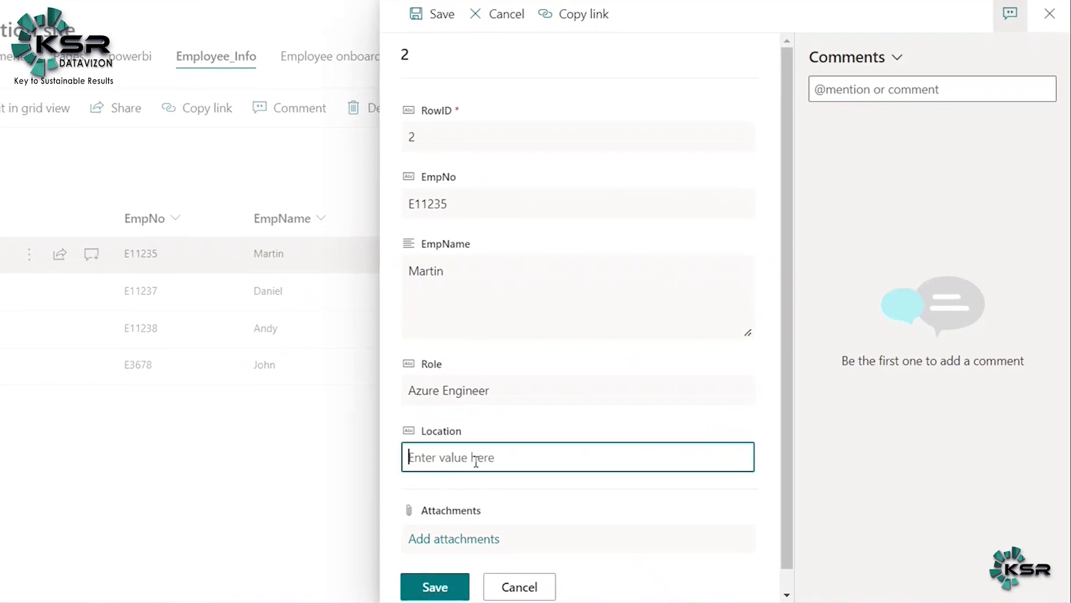
text(Bang)
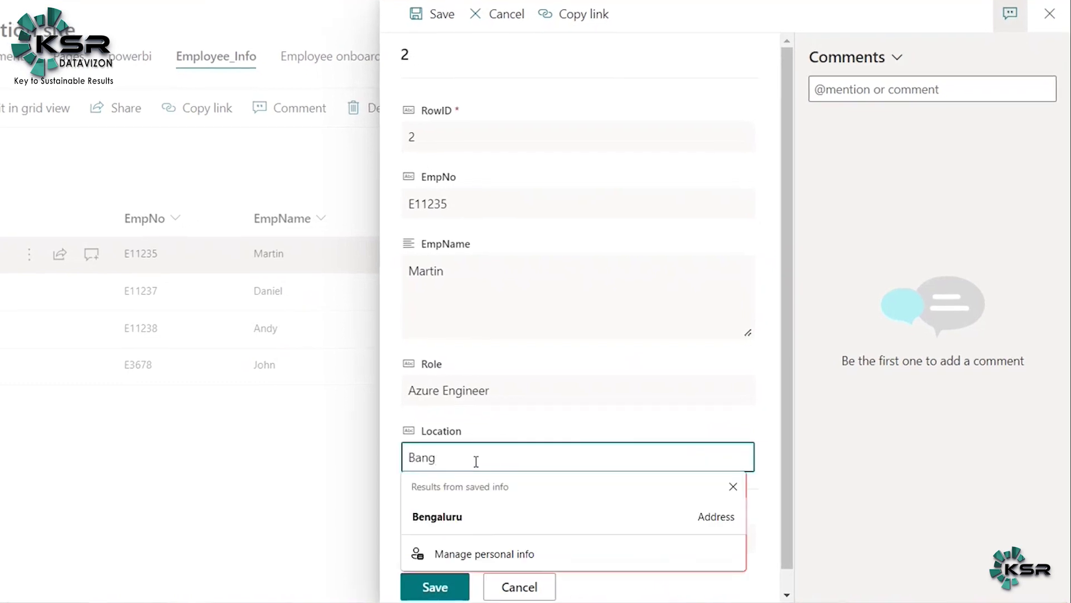
text(alore)
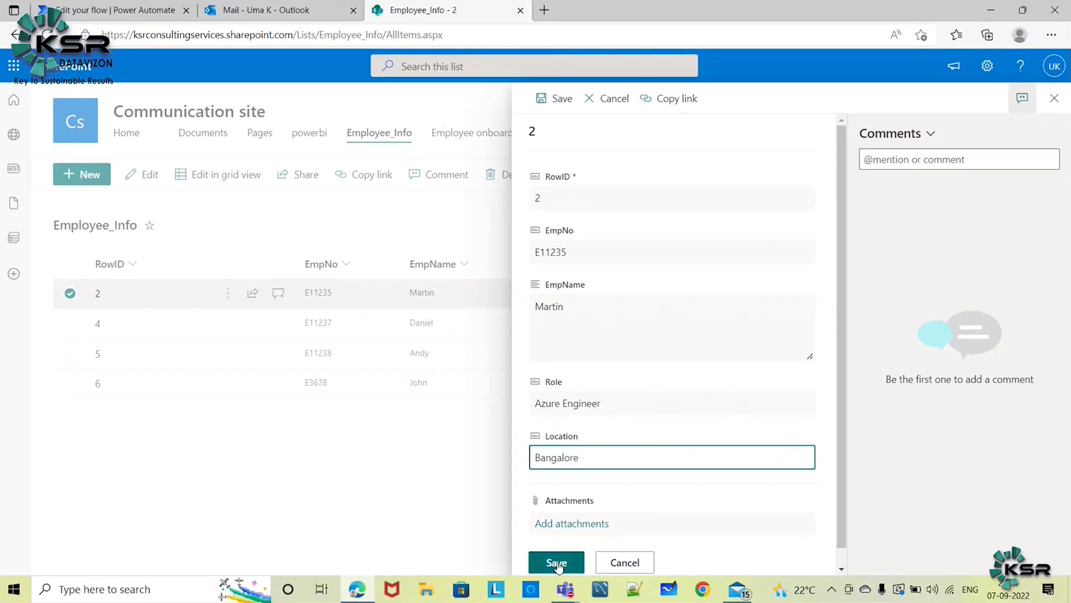
click(439, 592)
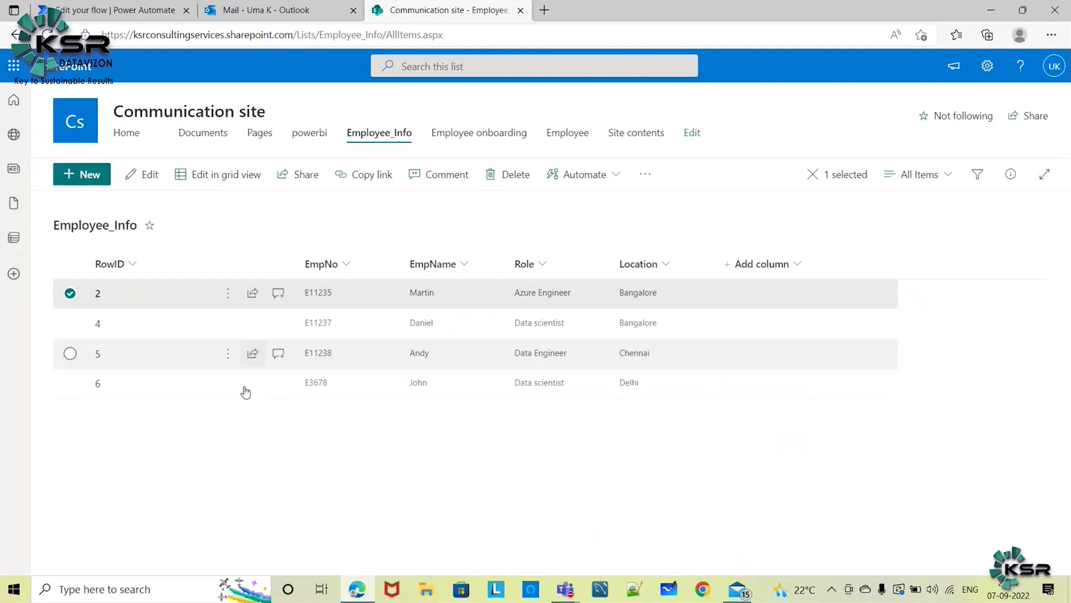
- Check the flow's test run in Power Automate and read the alert email in the Outlook inbox
click(129, 13)
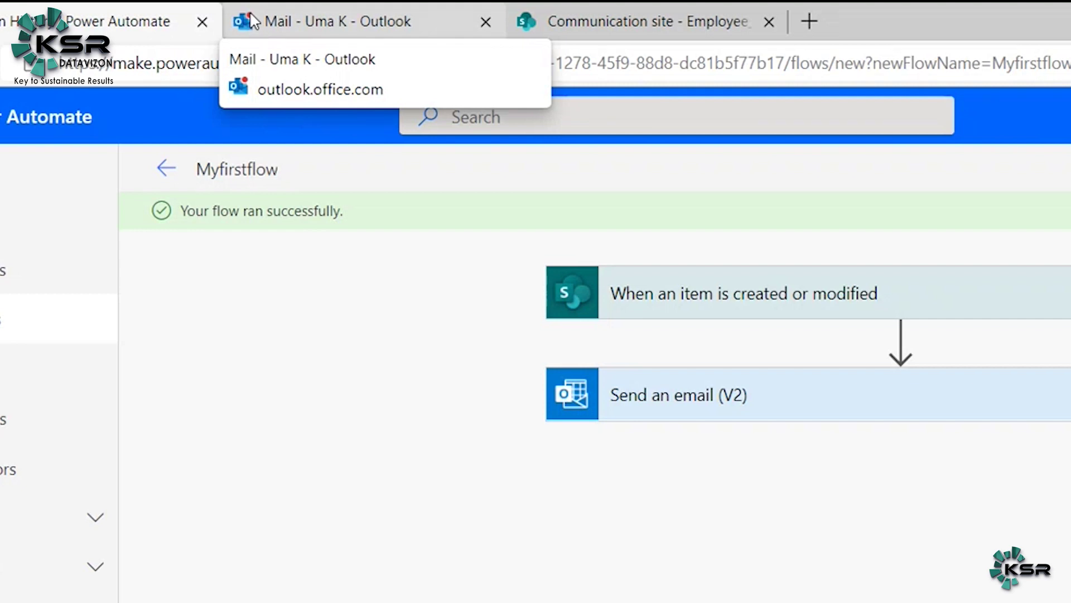
click(343, 17)
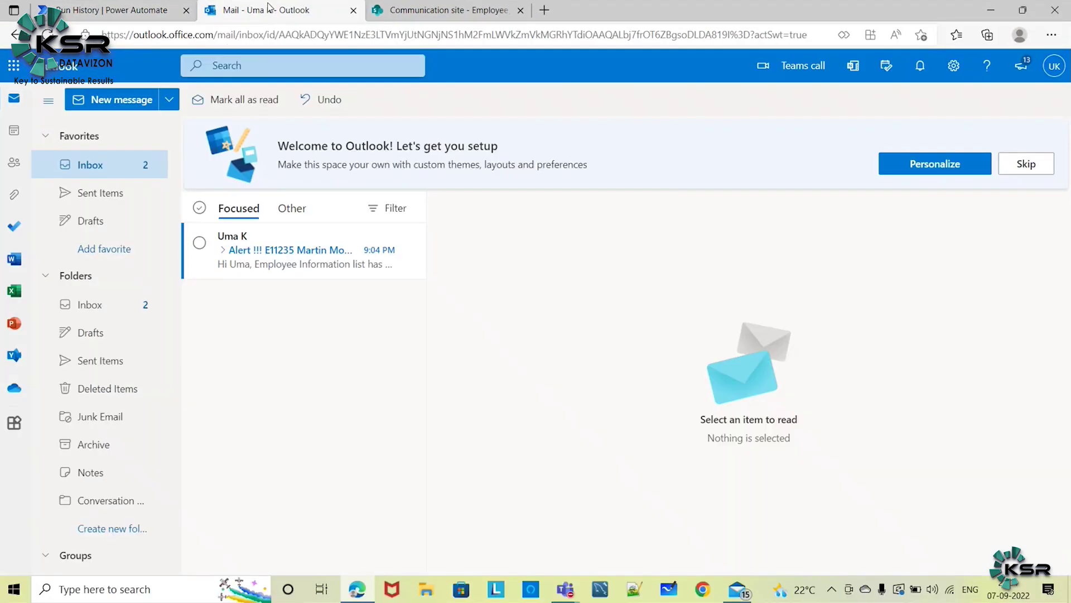
click(262, 257)
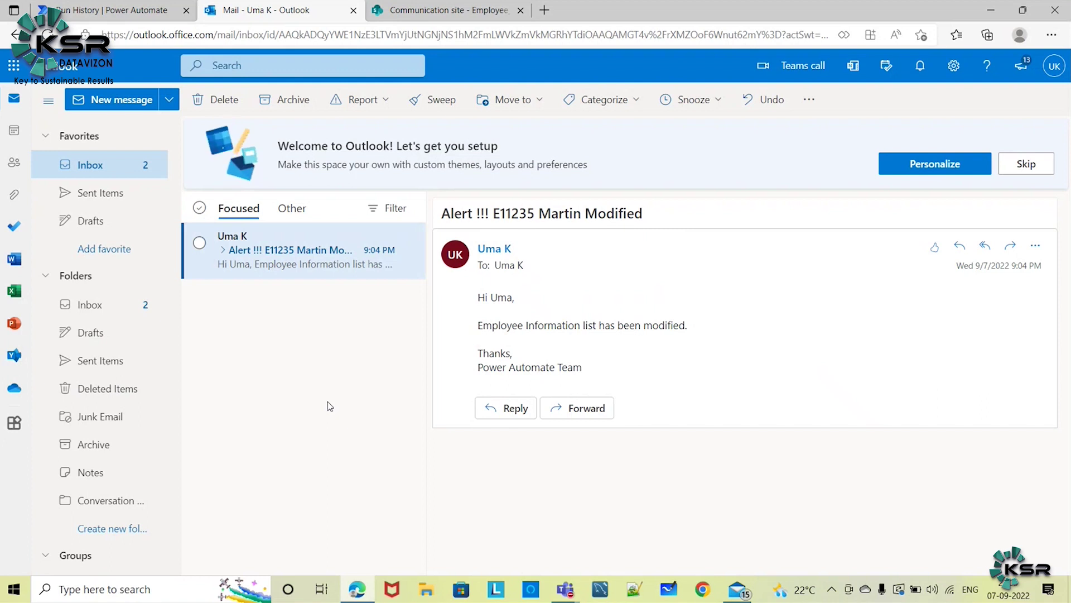
click(131, 5)
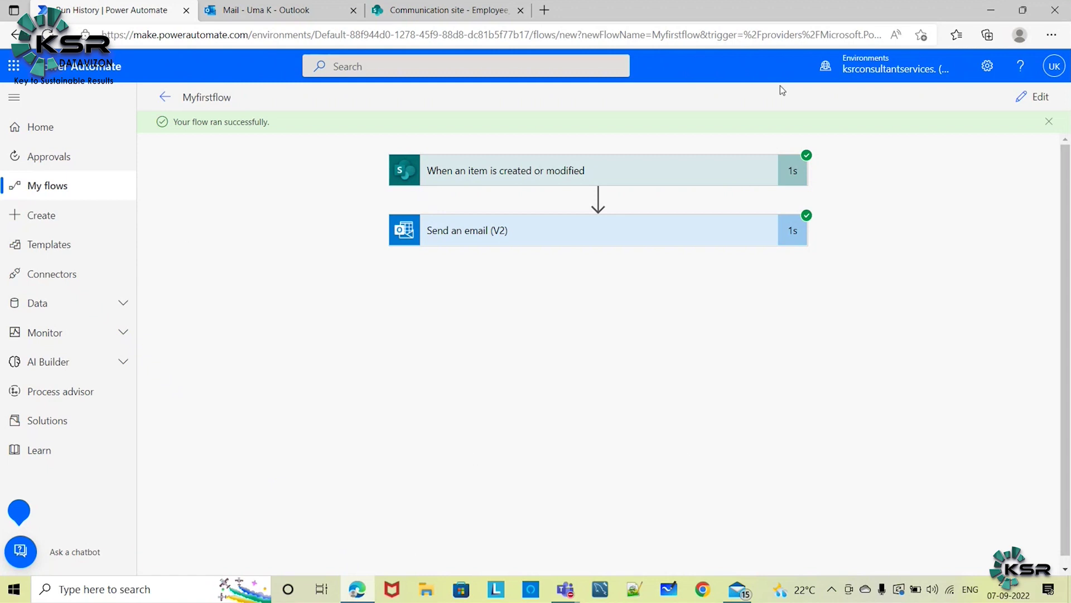
click(287, 11)
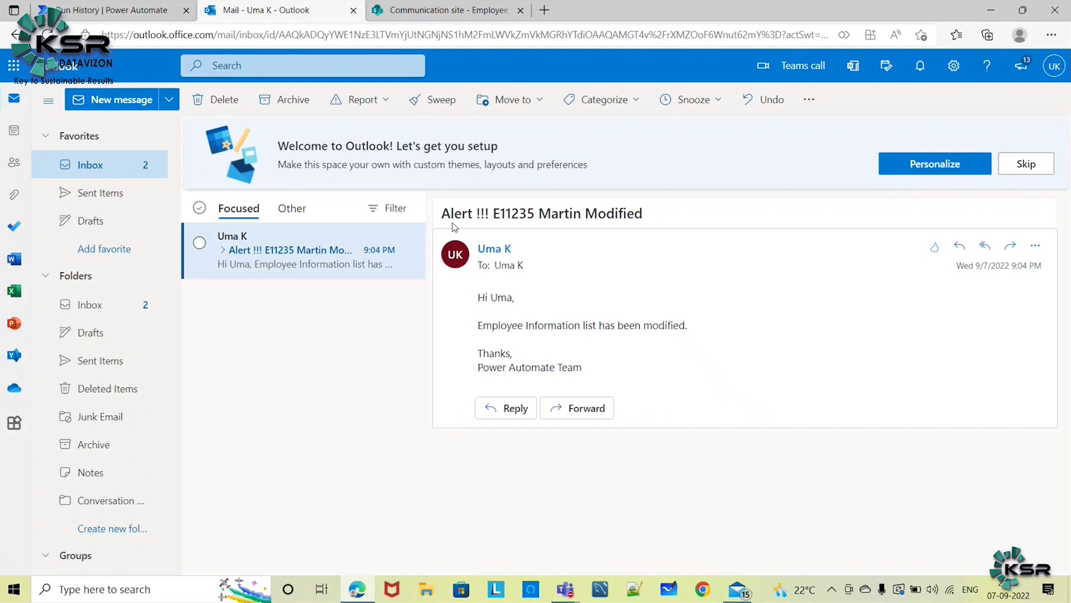